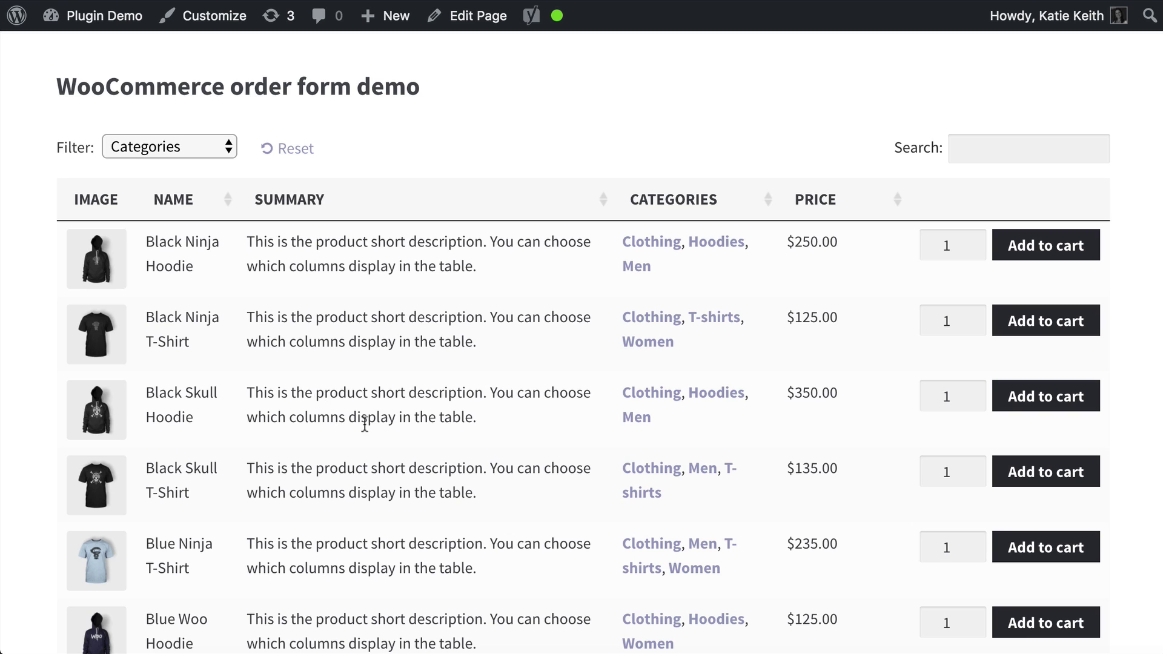
Filter the order form table to Clothing, then to Hoodies, using the category dropdown.
left_click(222, 150)
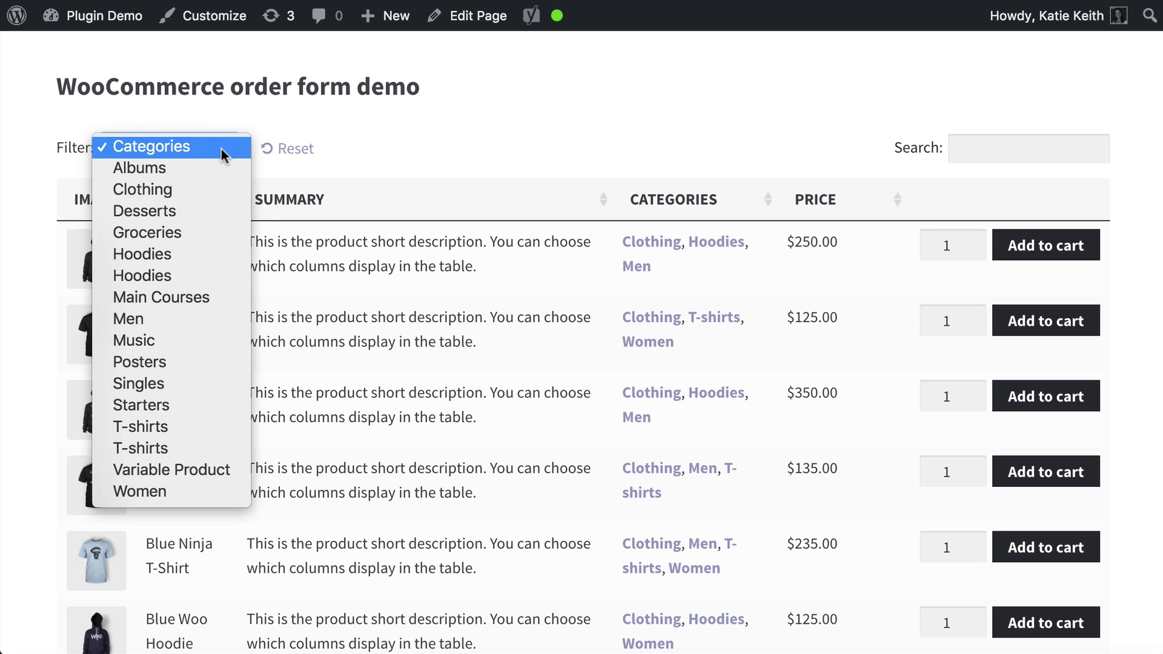
left_click(184, 189)
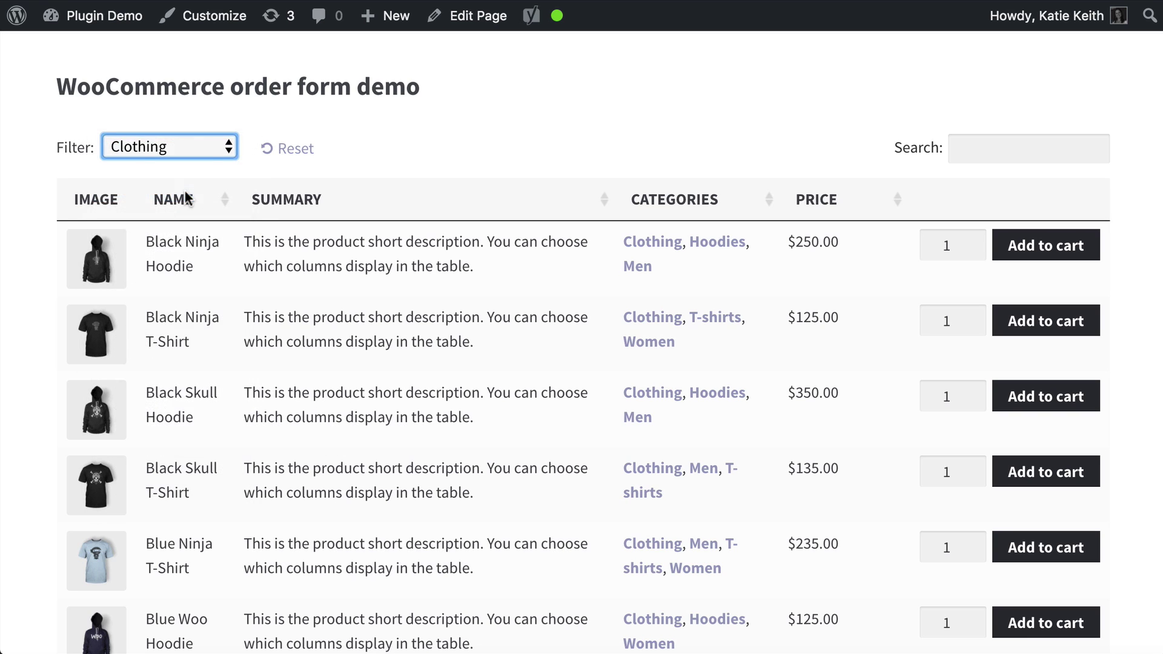
left_click(212, 146)
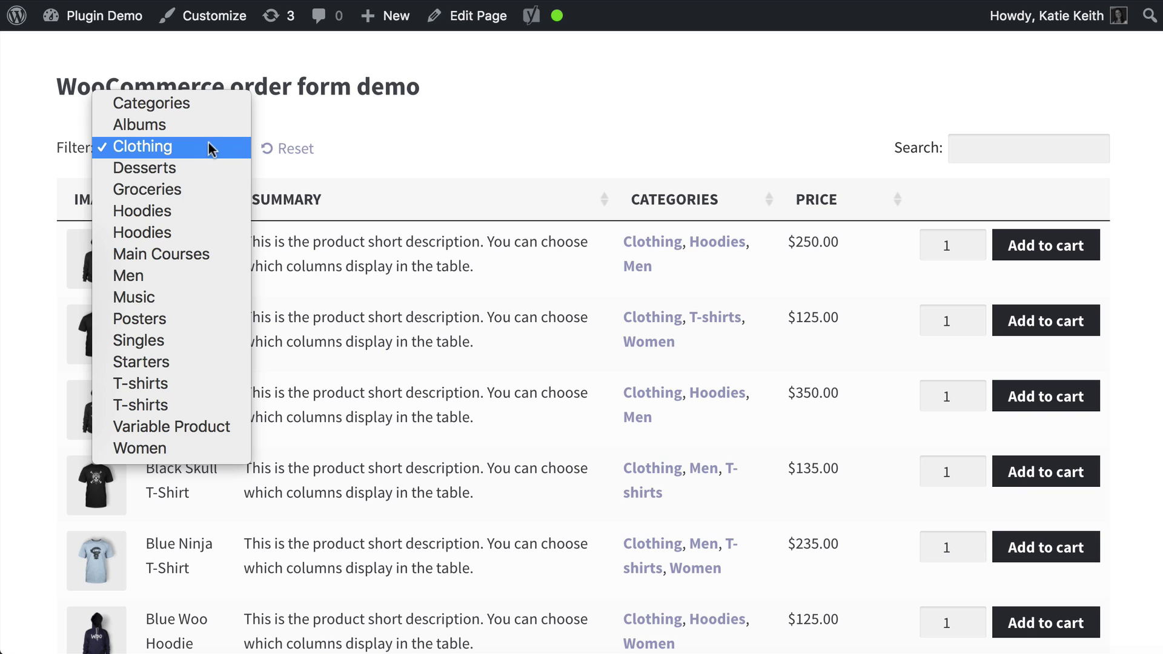
left_click(171, 211)
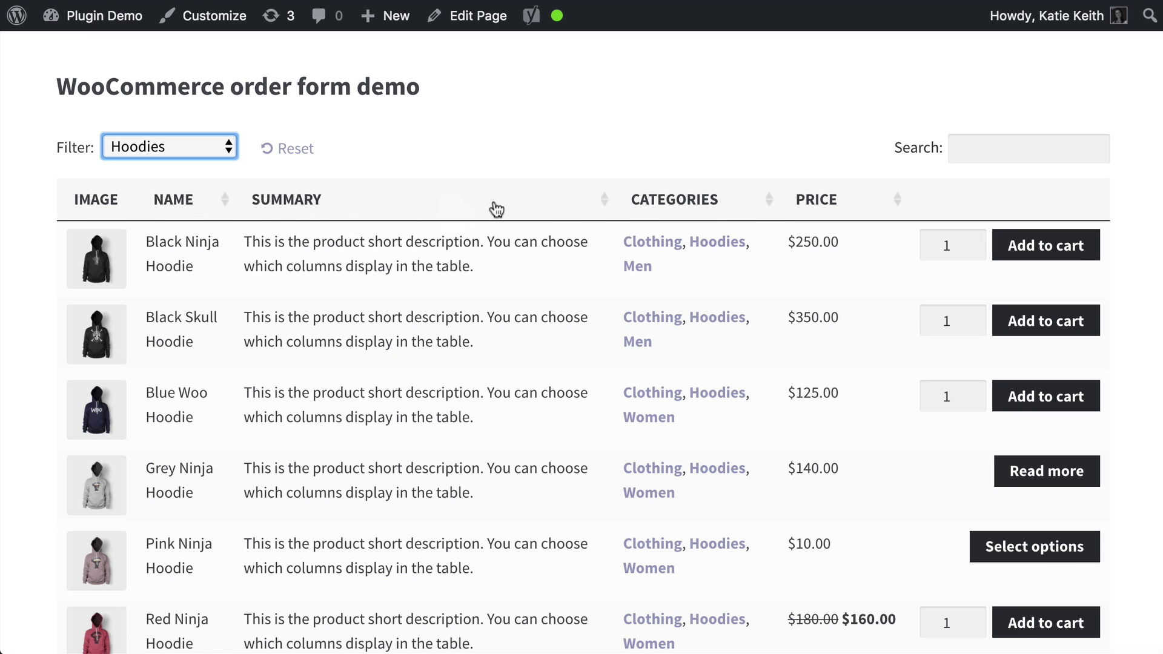
Use row category links to switch through Hoodies, Clothing, Men and finally Women products.
left_click(692, 245)
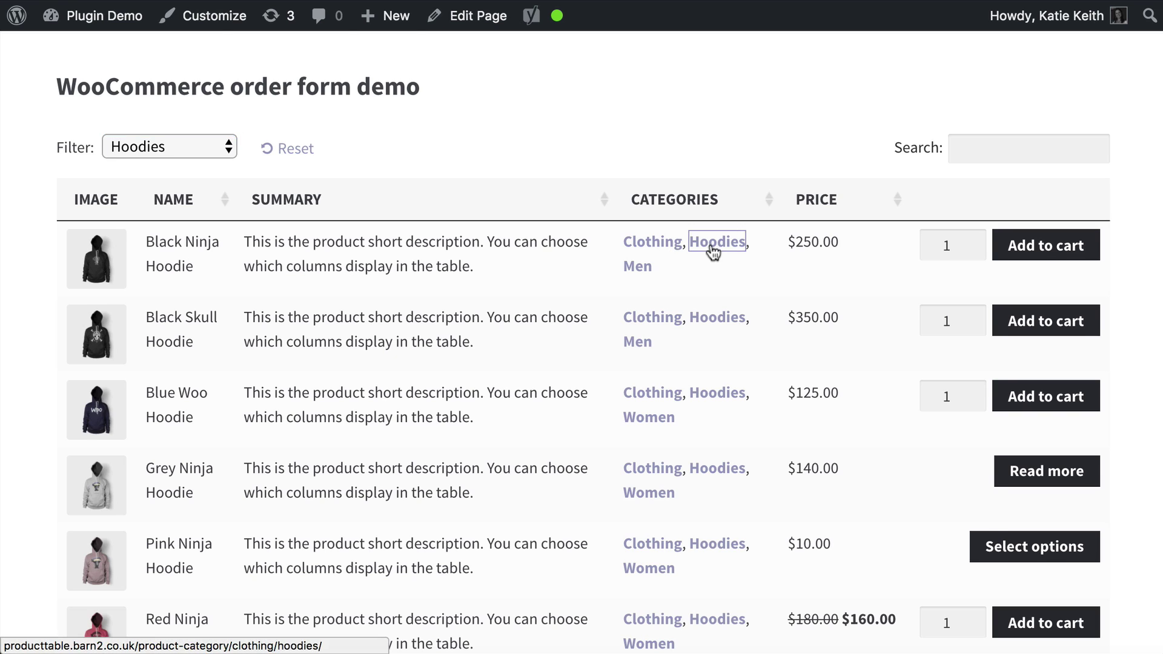
left_click(661, 312)
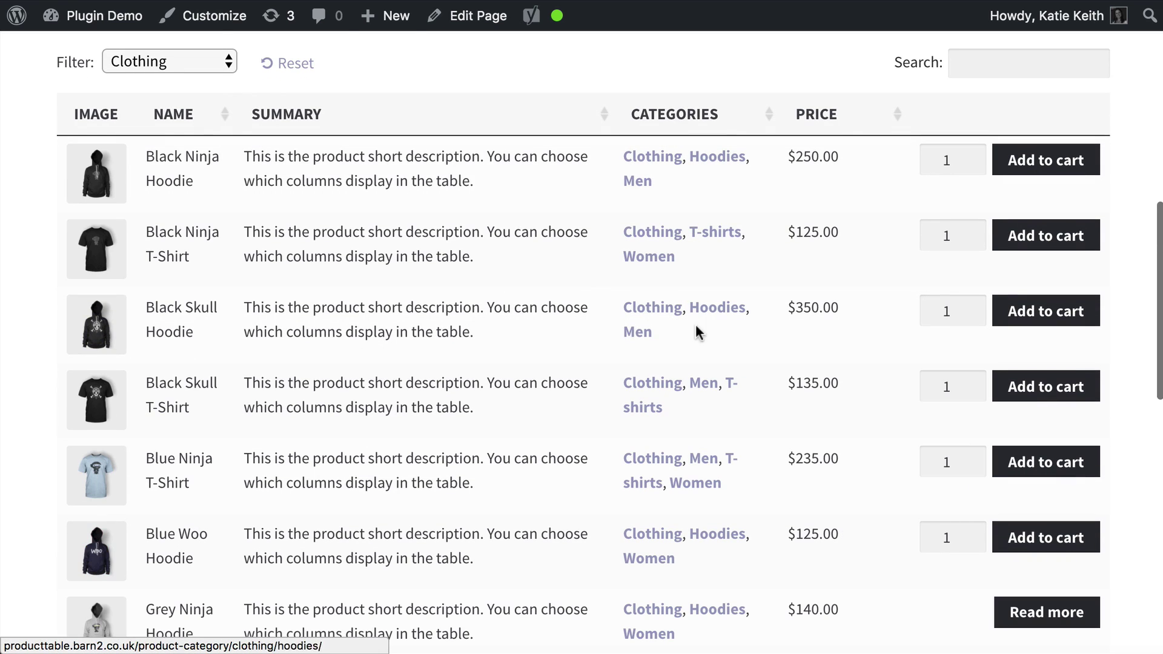
left_click(638, 334)
left_click(698, 484)
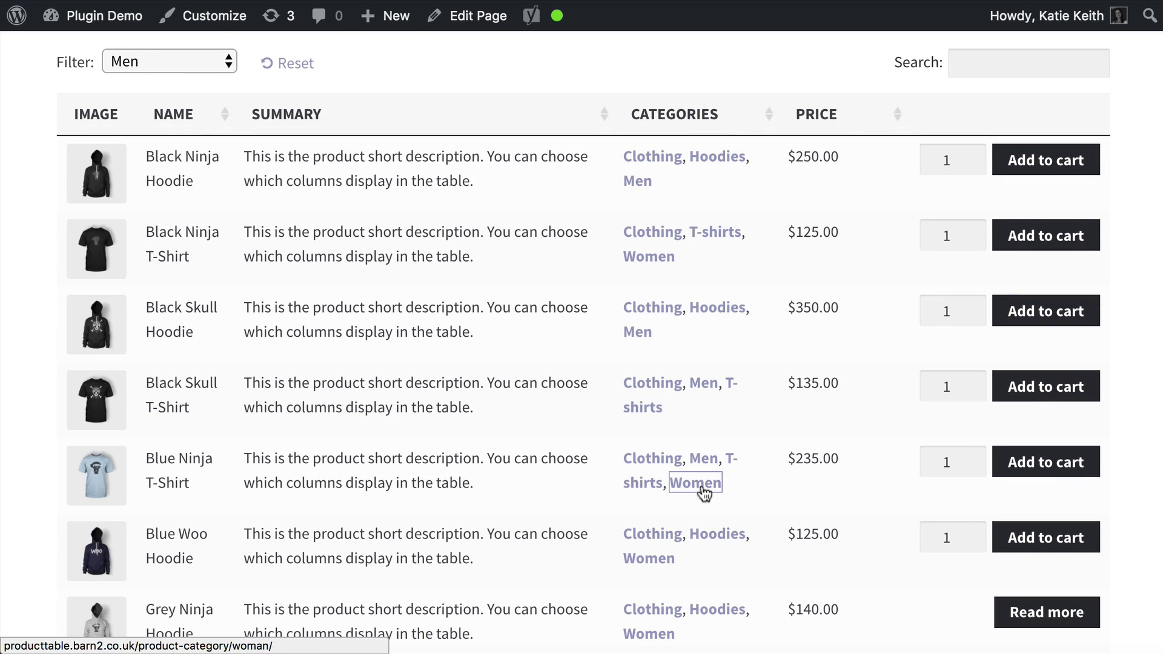
Set the Black Ninja T-Shirt quantity spinner to 2.
left_click(970, 155)
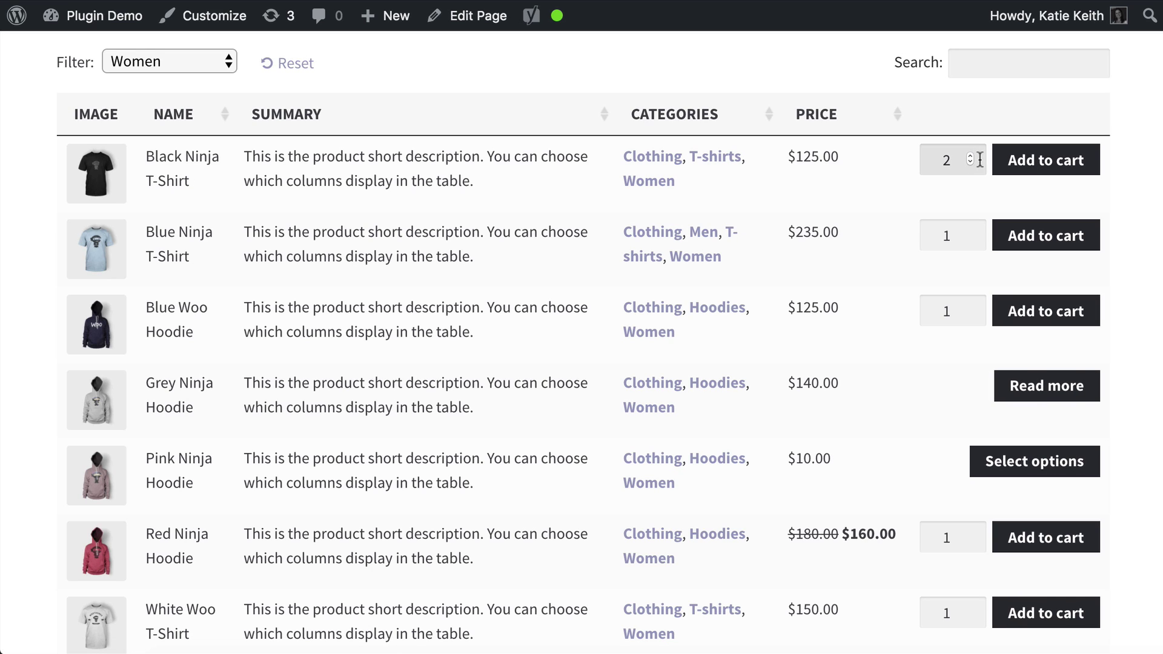
left_click(970, 162)
left_click(970, 156)
scroll(862, 156, "up", 3)
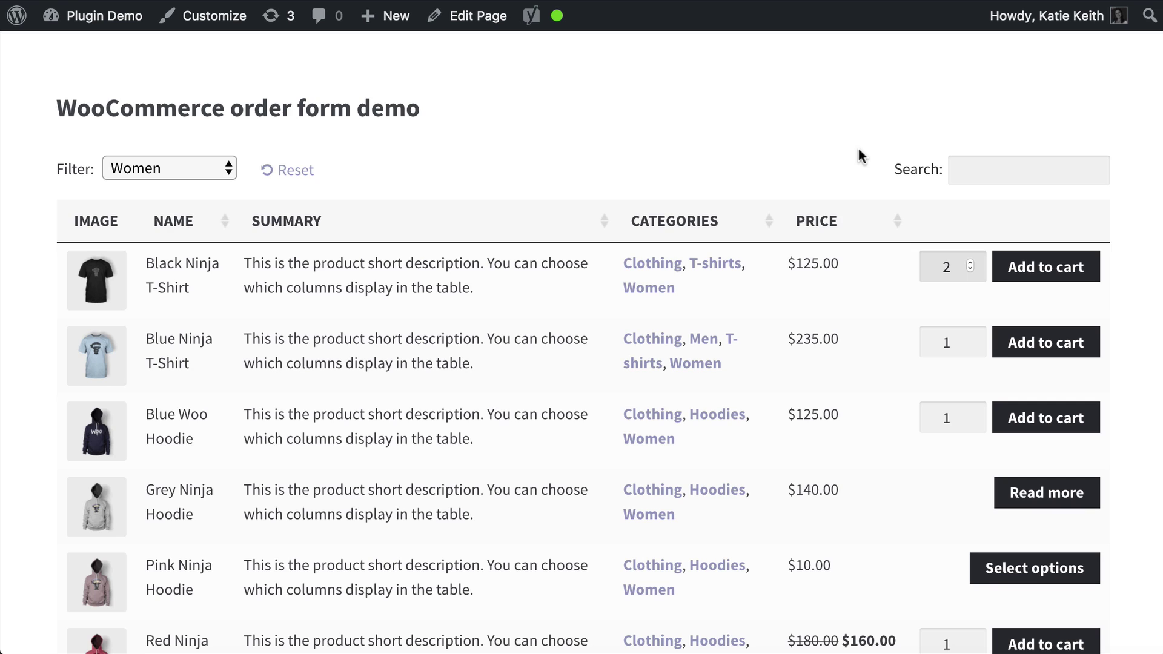
scroll(862, 156, "down", 1)
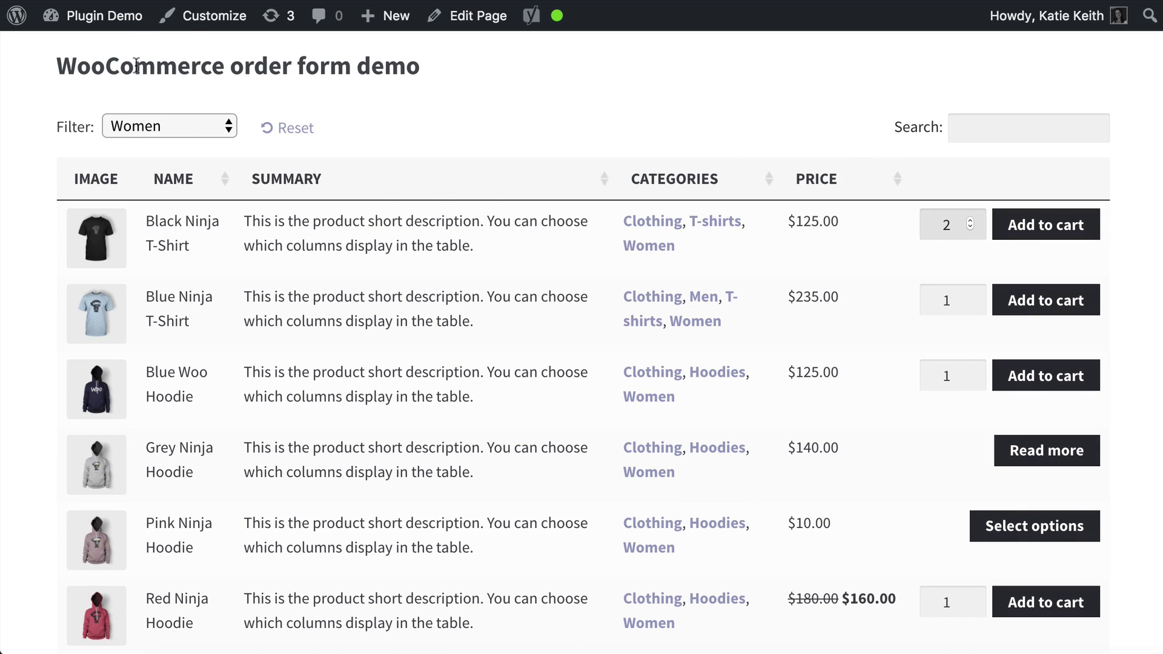
Go to the admin Dashboard from the Plugin Demo menu.
mouse_move(130, 28)
left_click(187, 51)
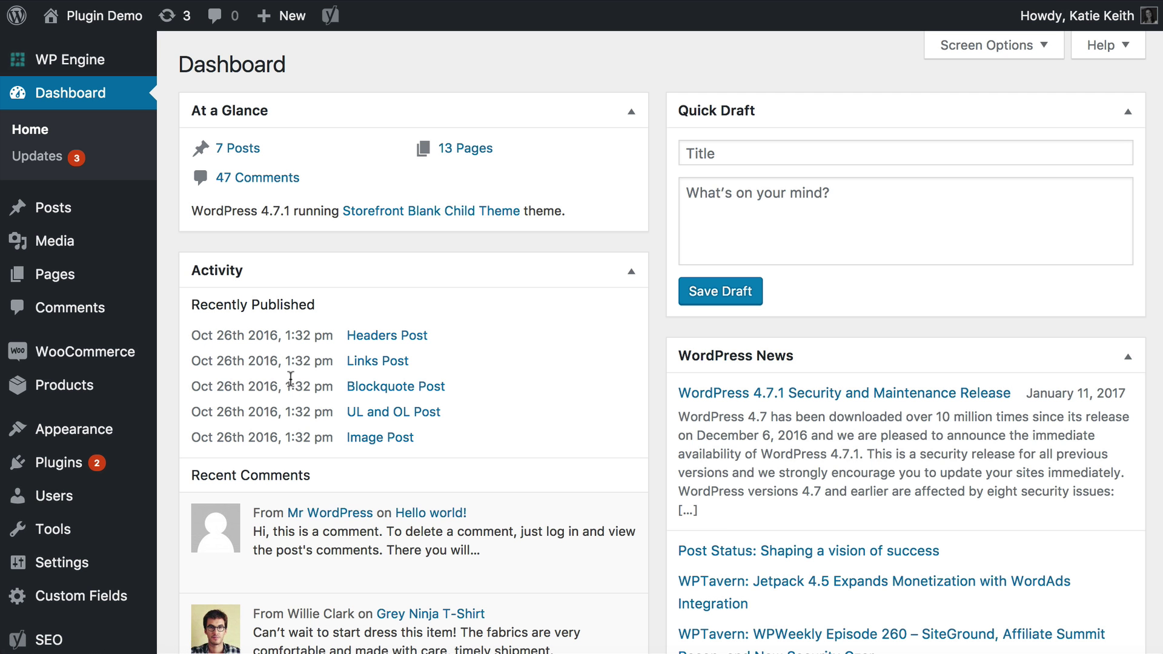
scroll(298, 376, "down", 3)
scroll(299, 376, "down", 2)
Open Installed Plugins and locate the active WooCommerce Product Table 1.3.1 entry.
left_click(58, 416)
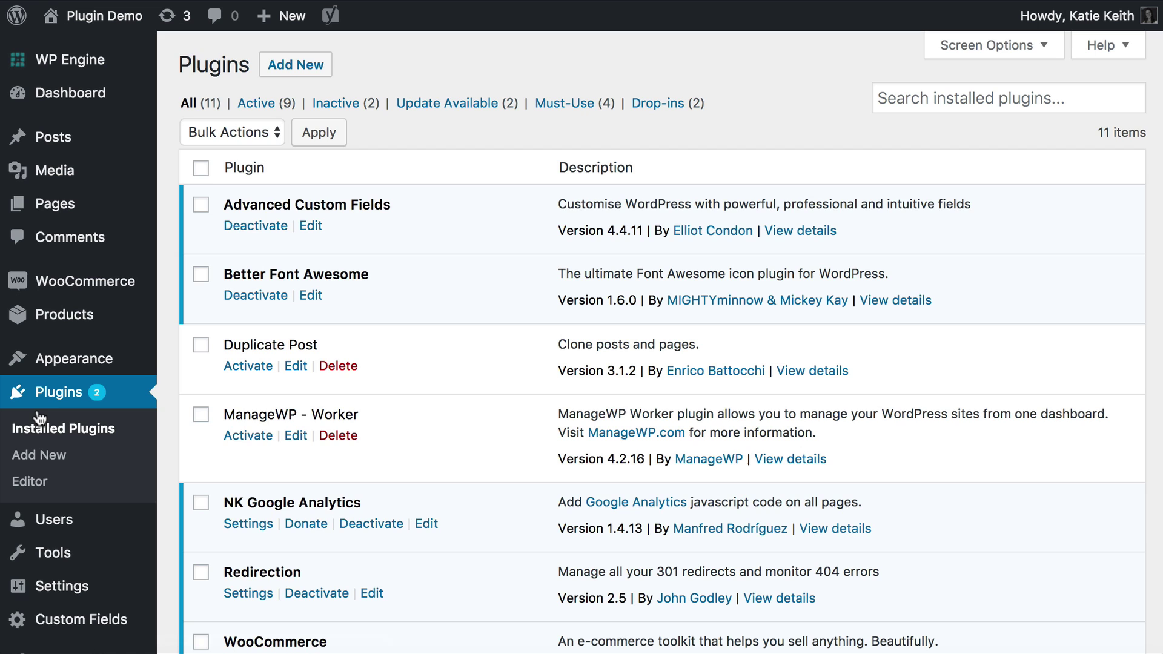
scroll(528, 387, "down", 7)
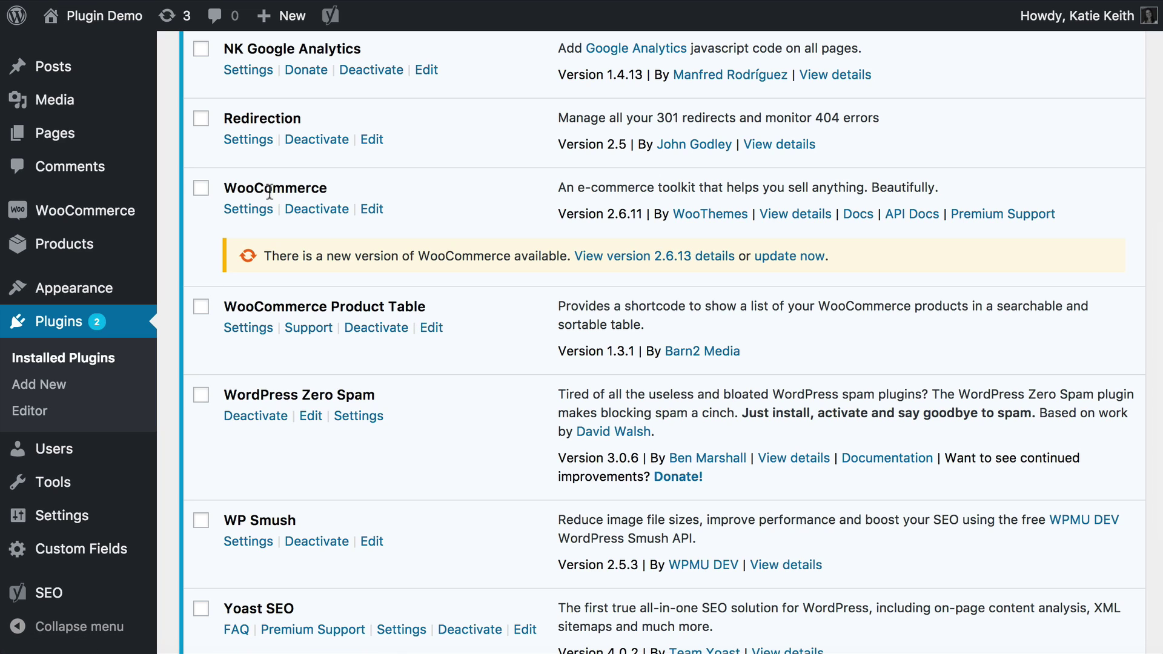
mouse_move(228, 188)
left_mouse_down()
mouse_move(368, 190)
mouse_move(221, 189)
left_mouse_up()
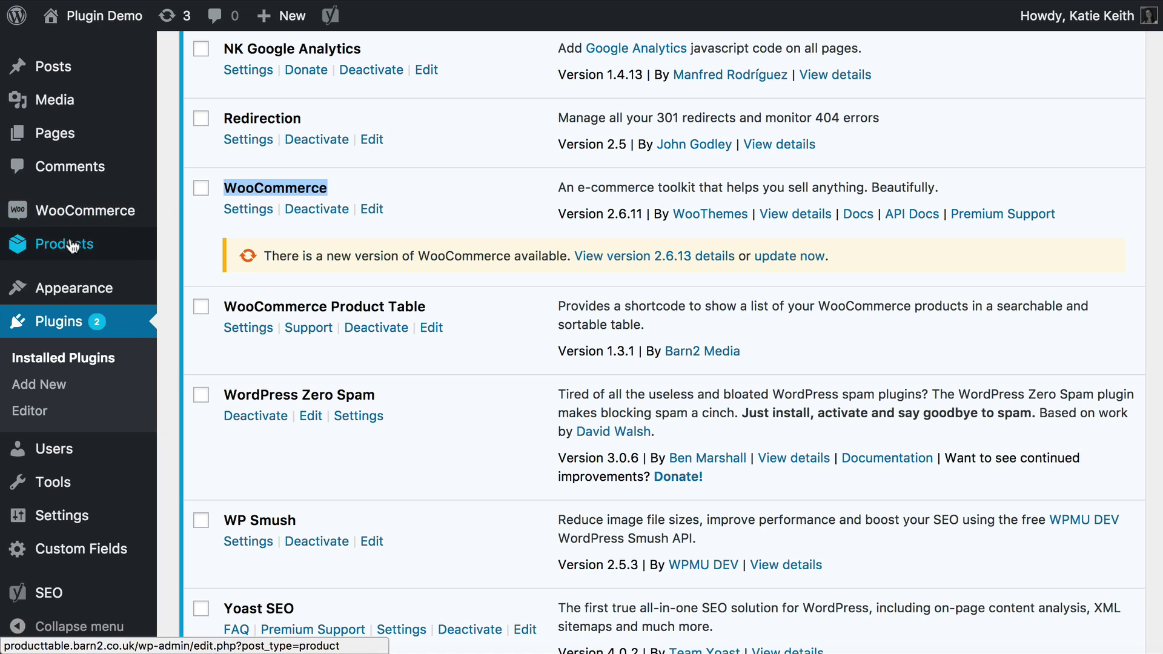
mouse_move(55, 251)
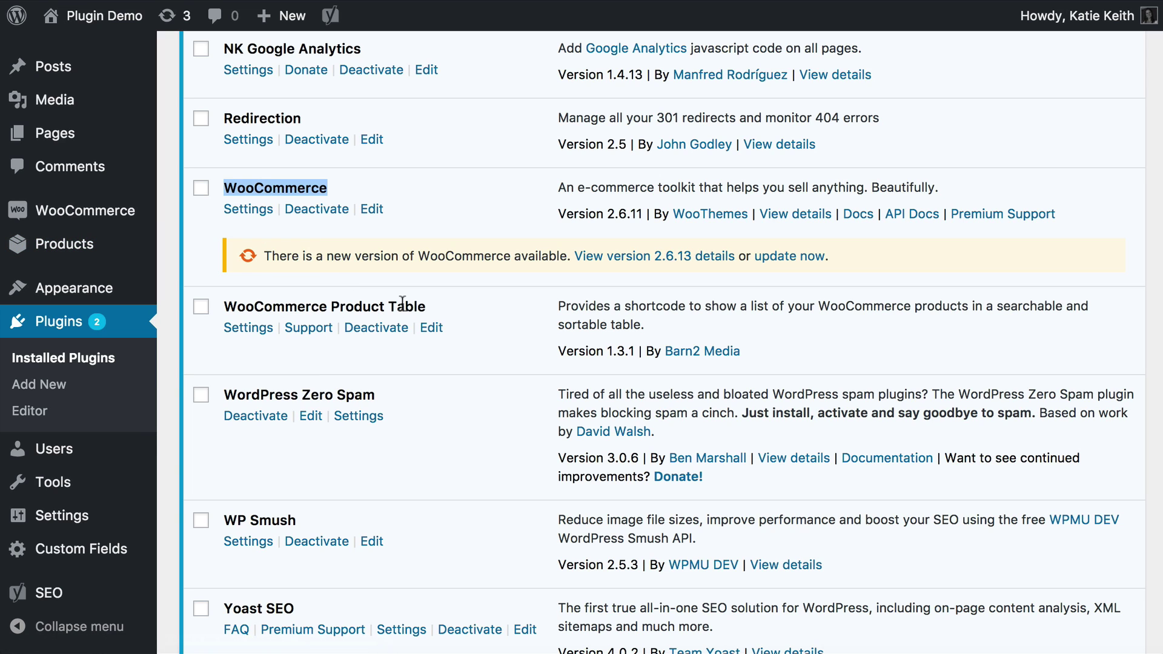
left_click(296, 188)
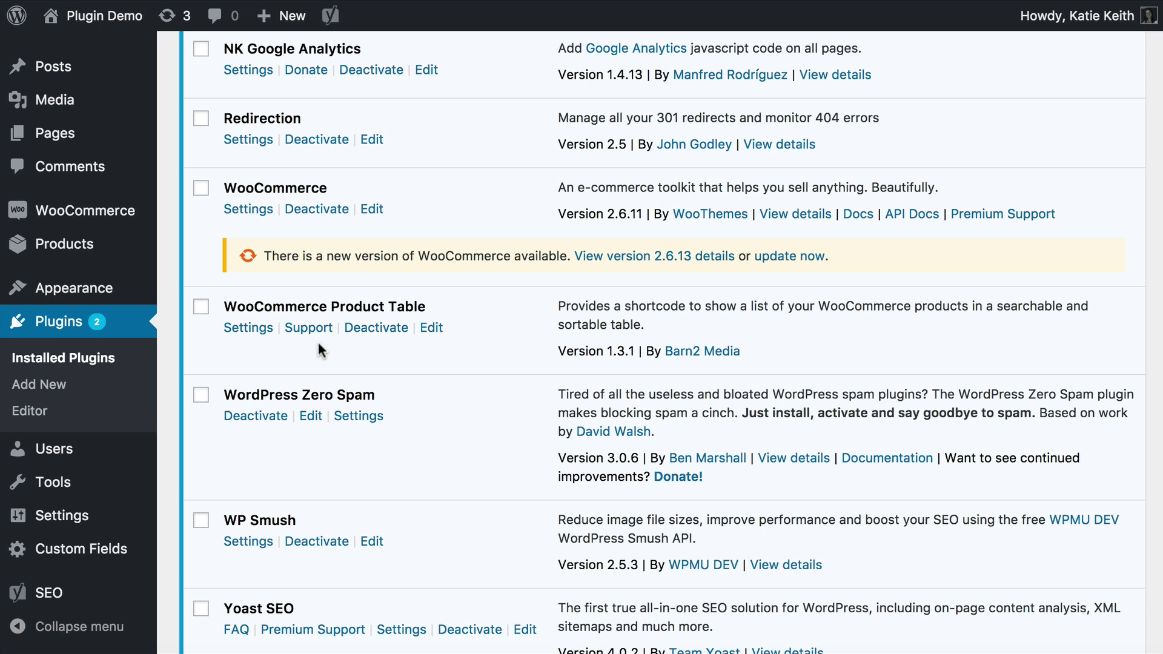
Add a new page titled 'Order Form'.
mouse_move(42, 135)
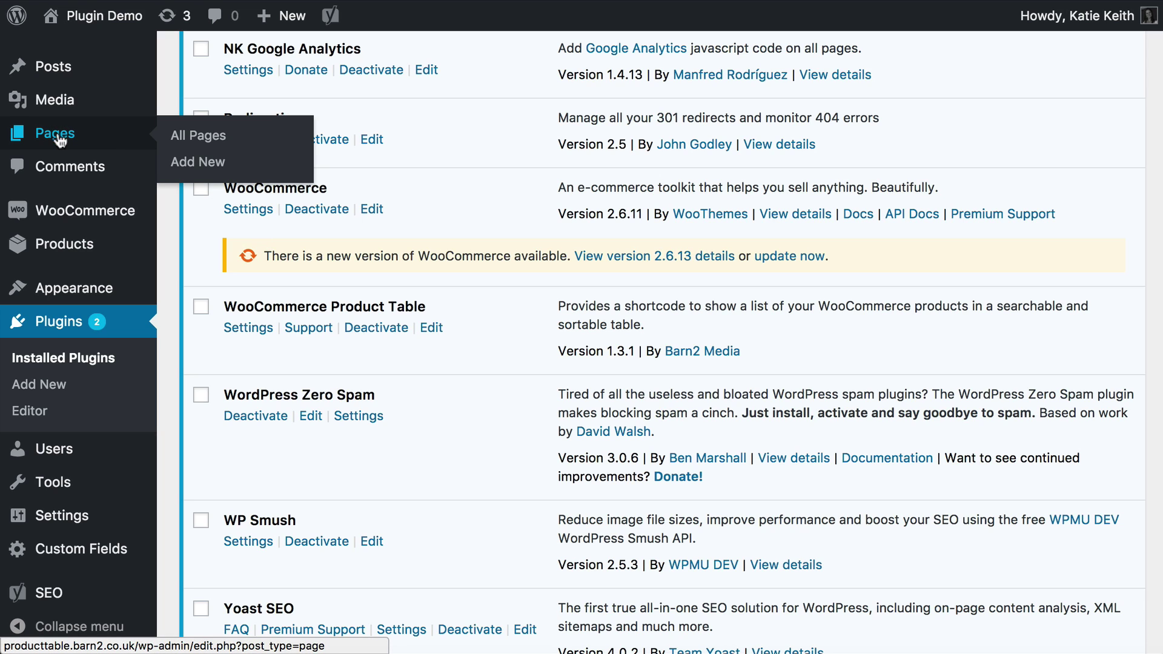
left_click(199, 163)
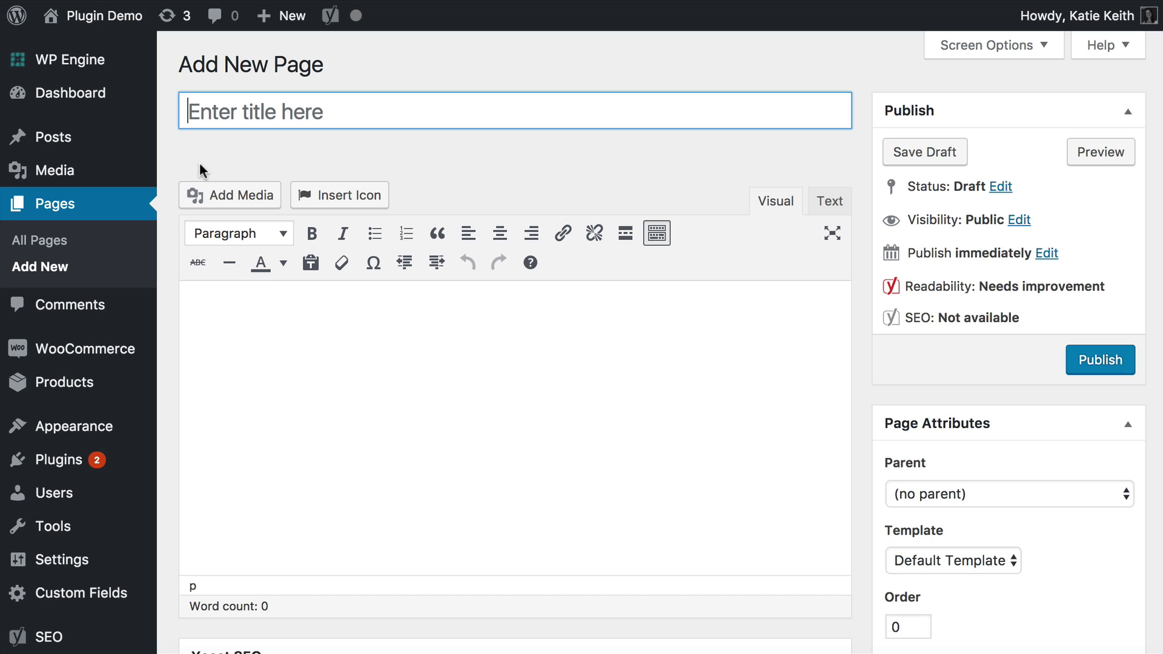
type("Order")
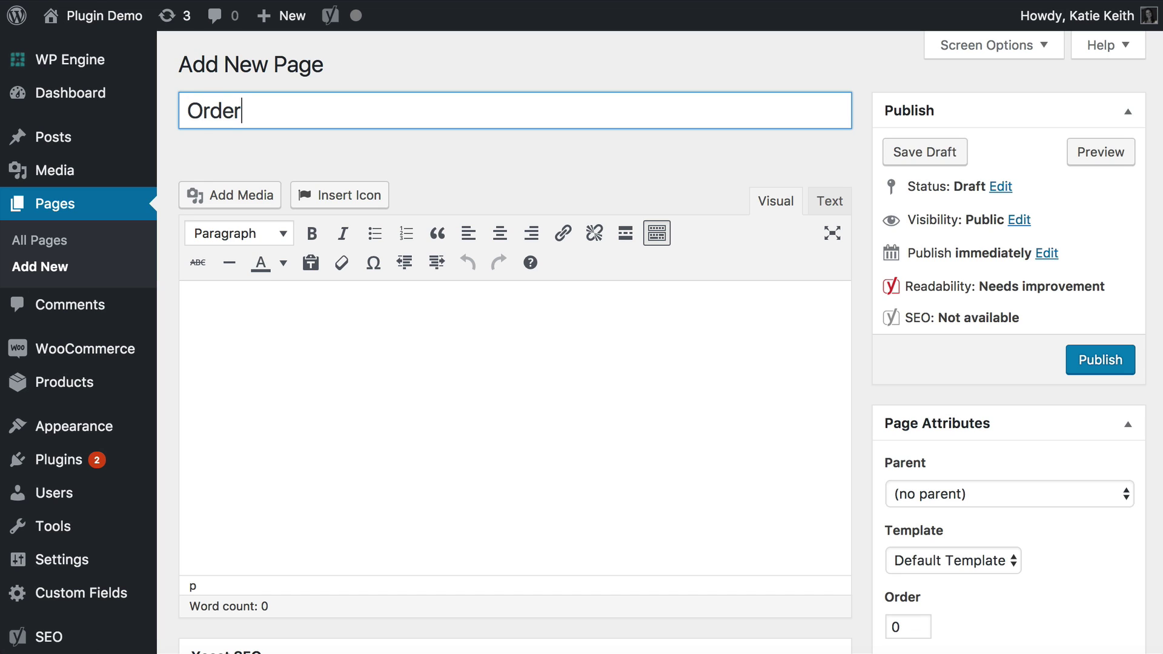
type(" Form")
Type the shortcode [product_table category="73,85,86" into the page body.
left_click(335, 370)
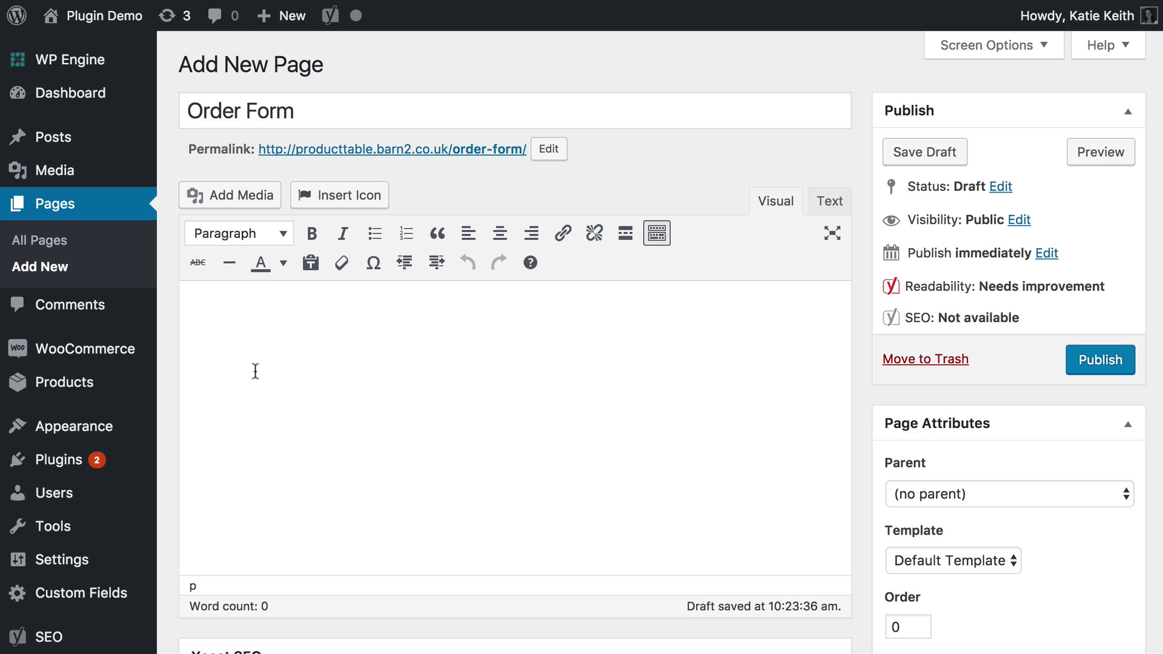
type("[")
type("product_table")
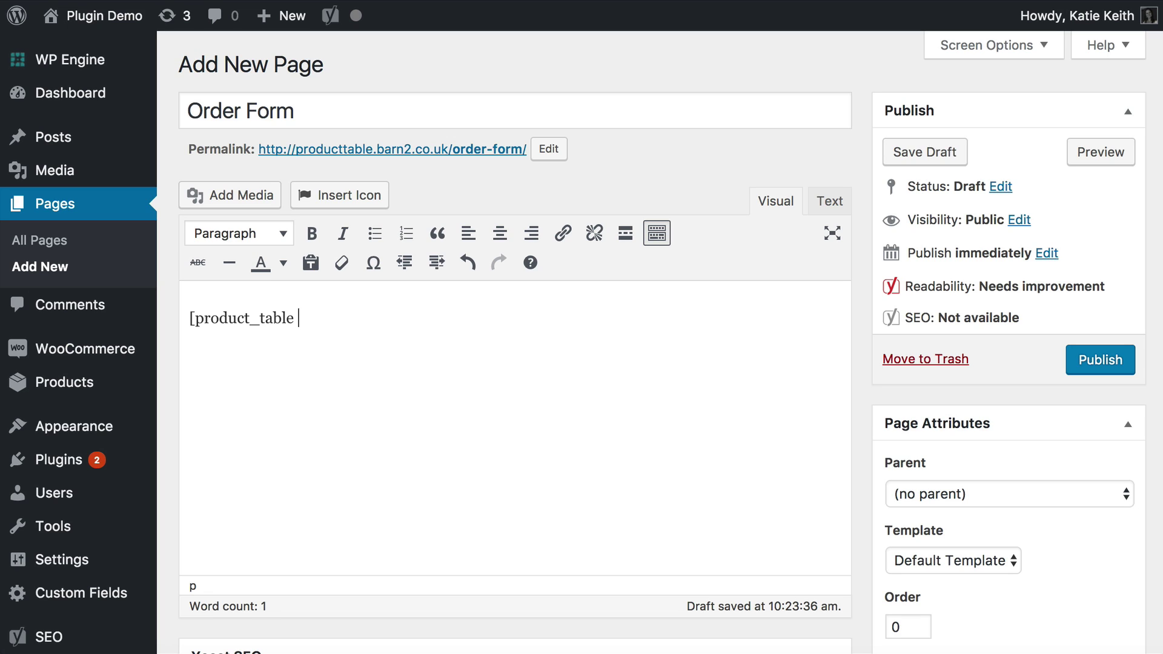
type("category=\"73,85,")
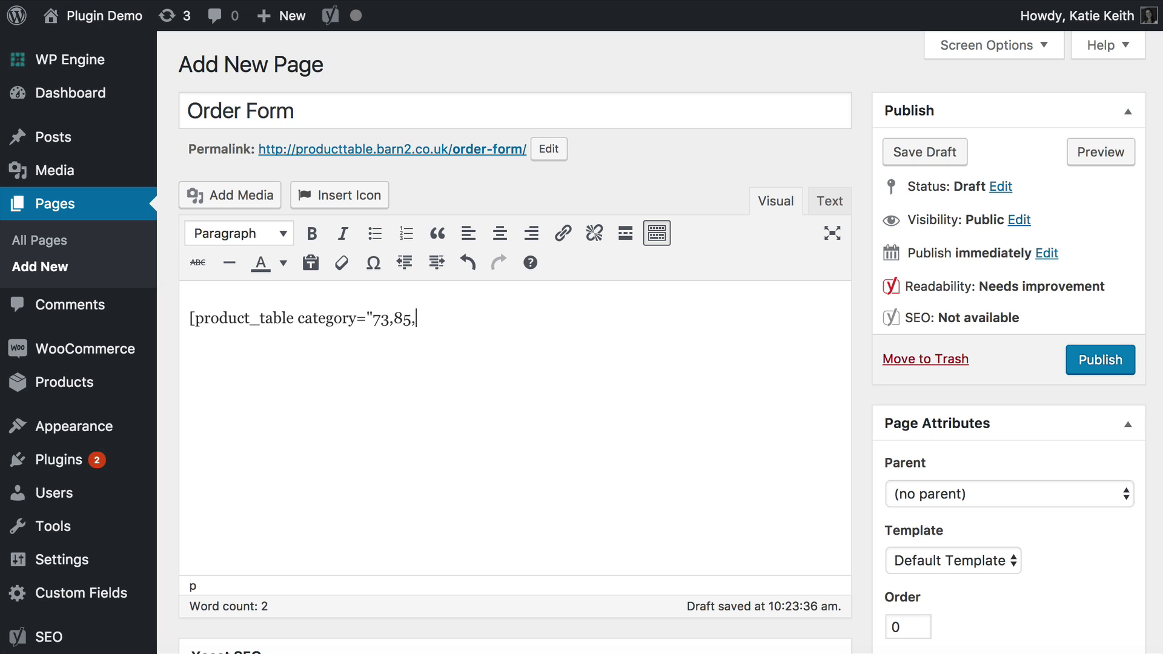
type("86\"")
Check the Product Categories list and return to the draft's category="73,85,86" shortcode.
mouse_move(45, 384)
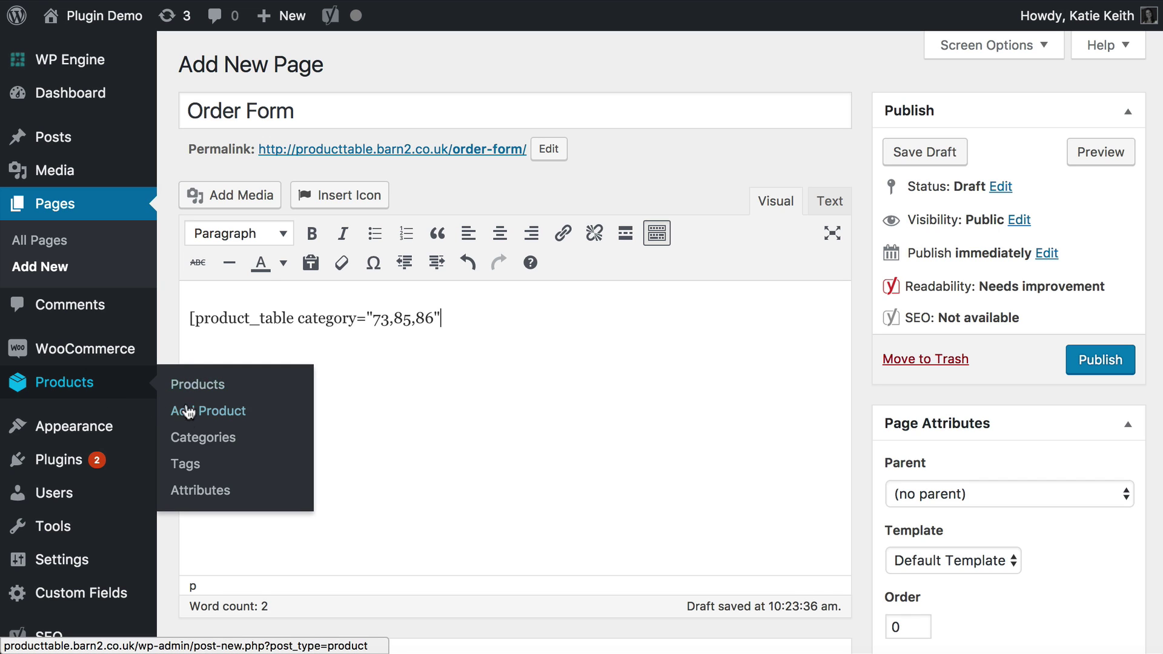
right_click(185, 444)
left_click(273, 441)
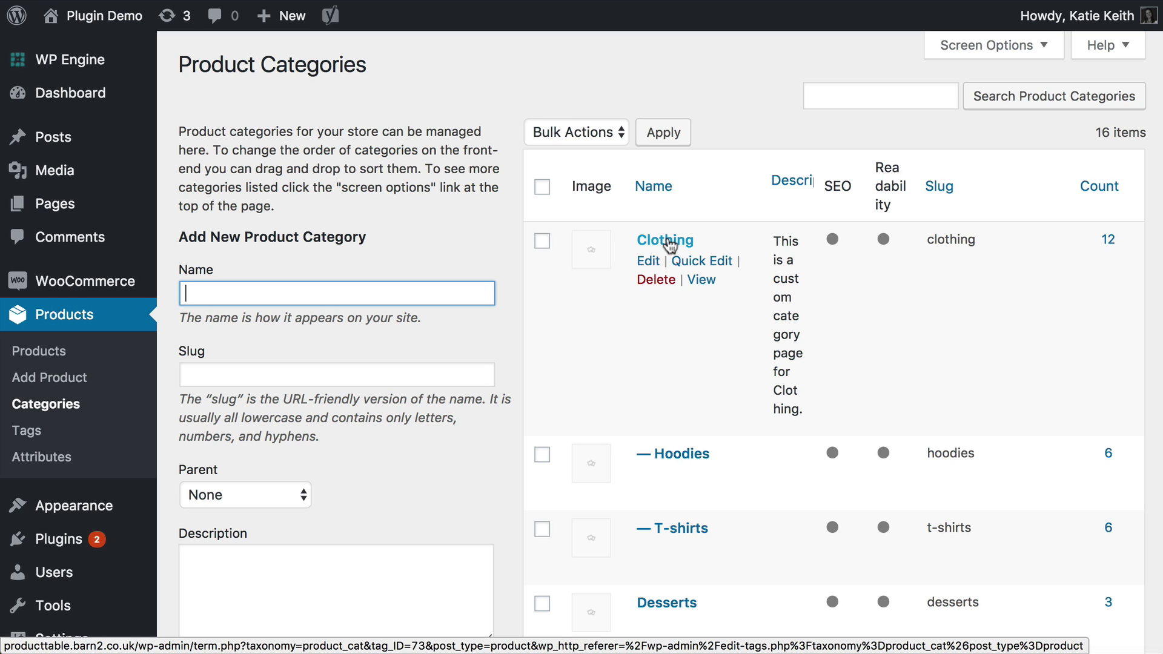
mouse_move(669, 245)
left_mouse_down()
mouse_move(638, 246)
mouse_move(666, 246)
left_mouse_up()
left_click_drag(669, 245, 706, 184)
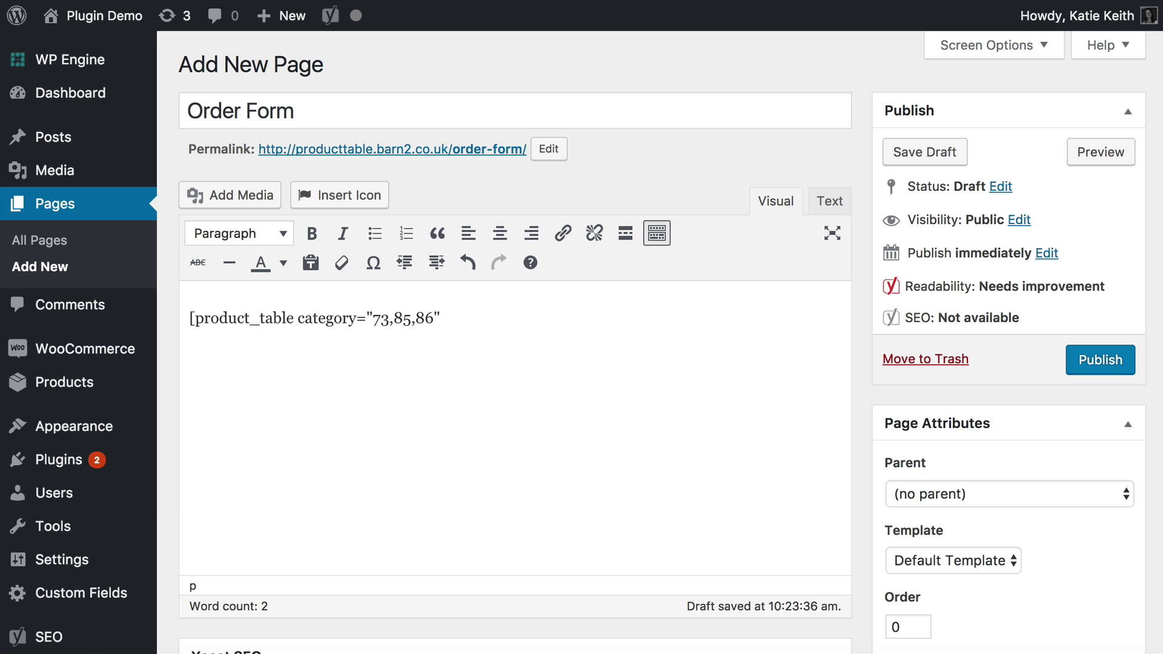
left_click_drag(373, 318, 390, 318)
left_click(467, 318)
left_click_drag(454, 319, 296, 320)
key("ctrl+c")
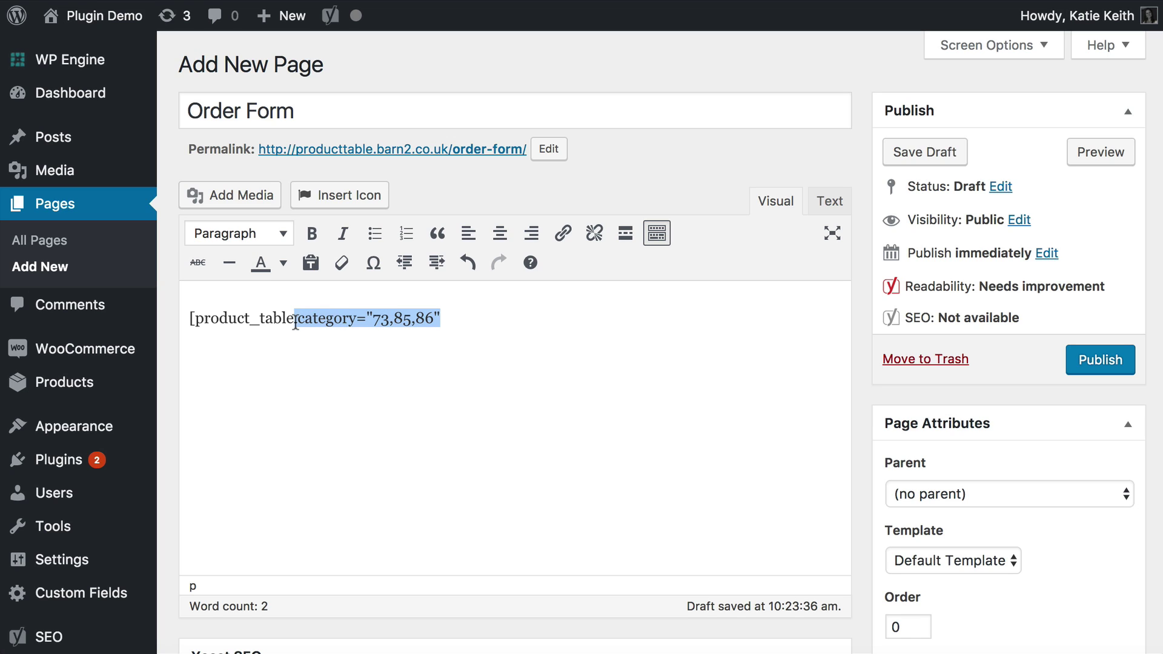
key("BackSpace")
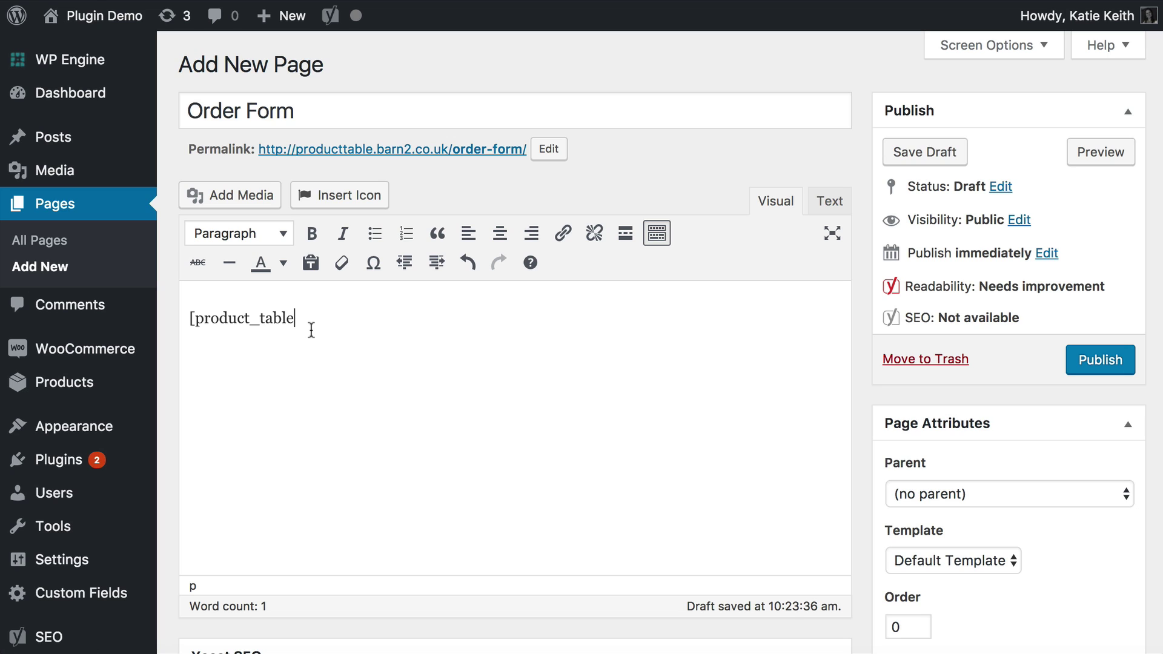
key("ctrl+v")
left_click(297, 318)
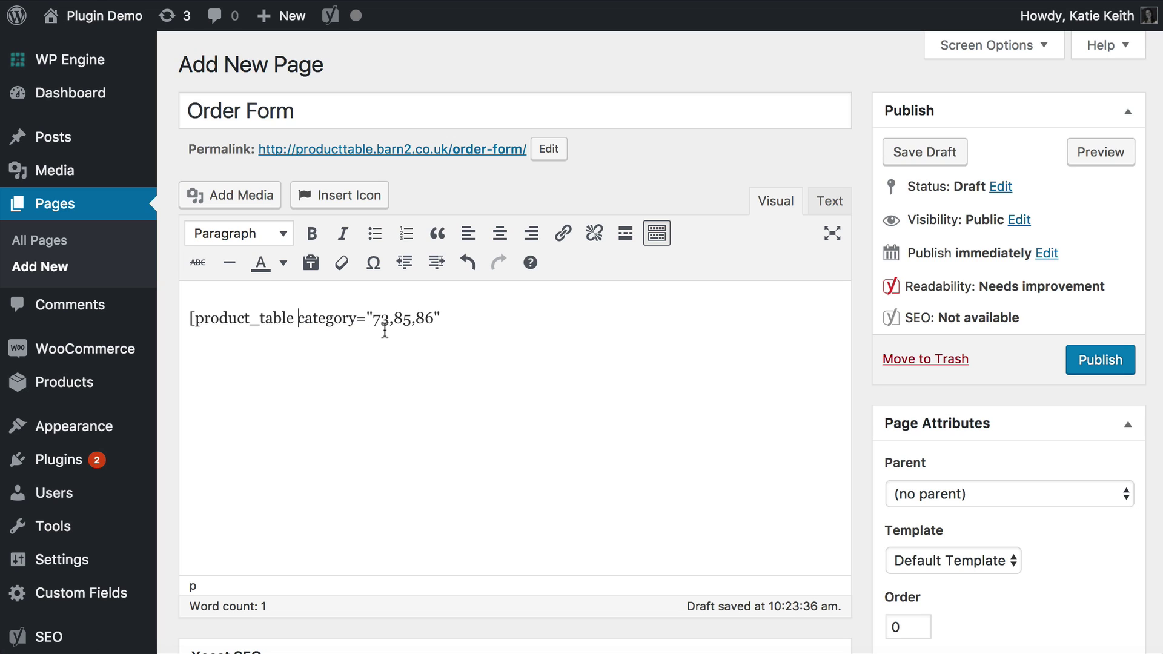
left_click(460, 334)
Add columns="image,name,short-description,categories,price,add-to-cart" to the shortcode.
type("columns=\"")
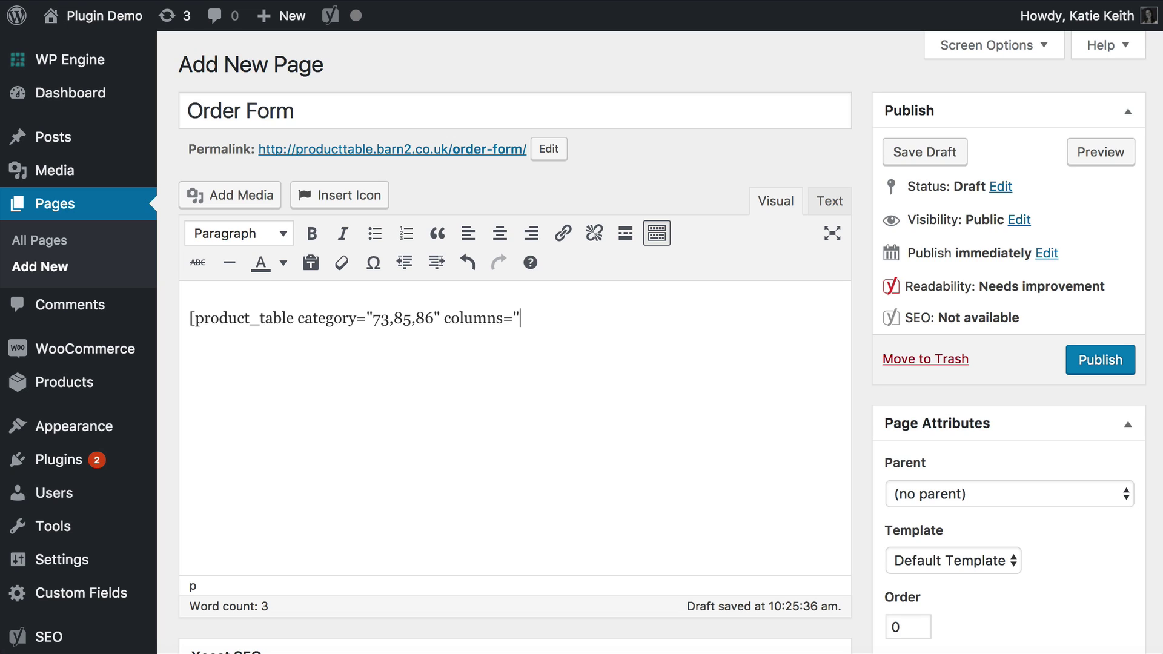
type("image,name,")
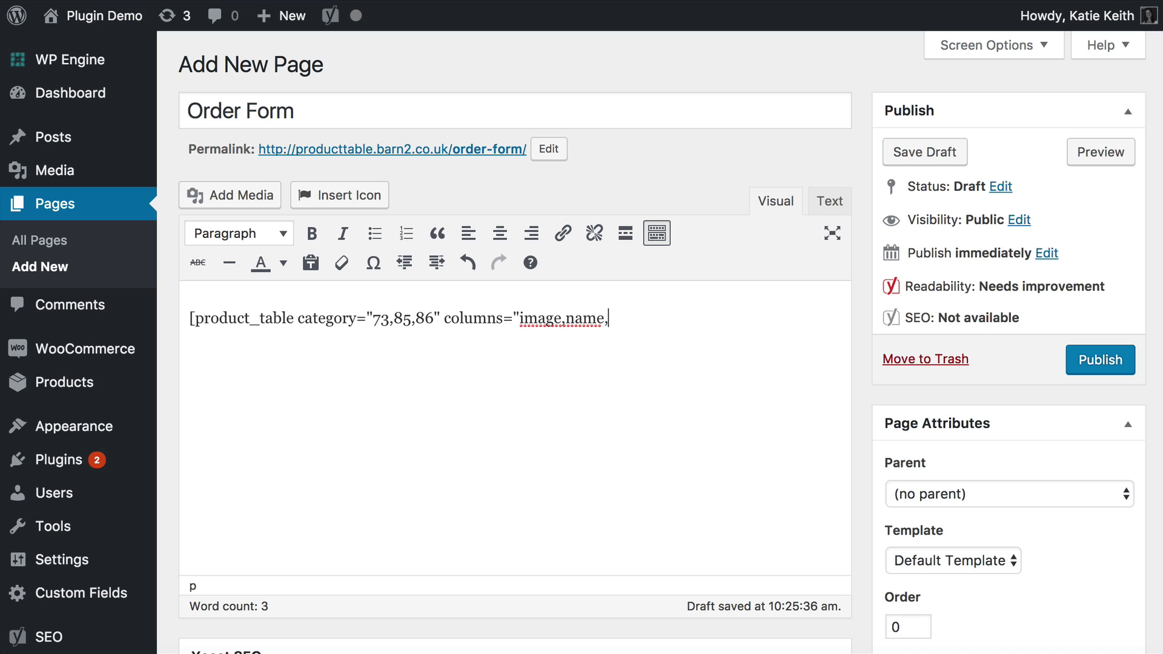
type("short-descrip")
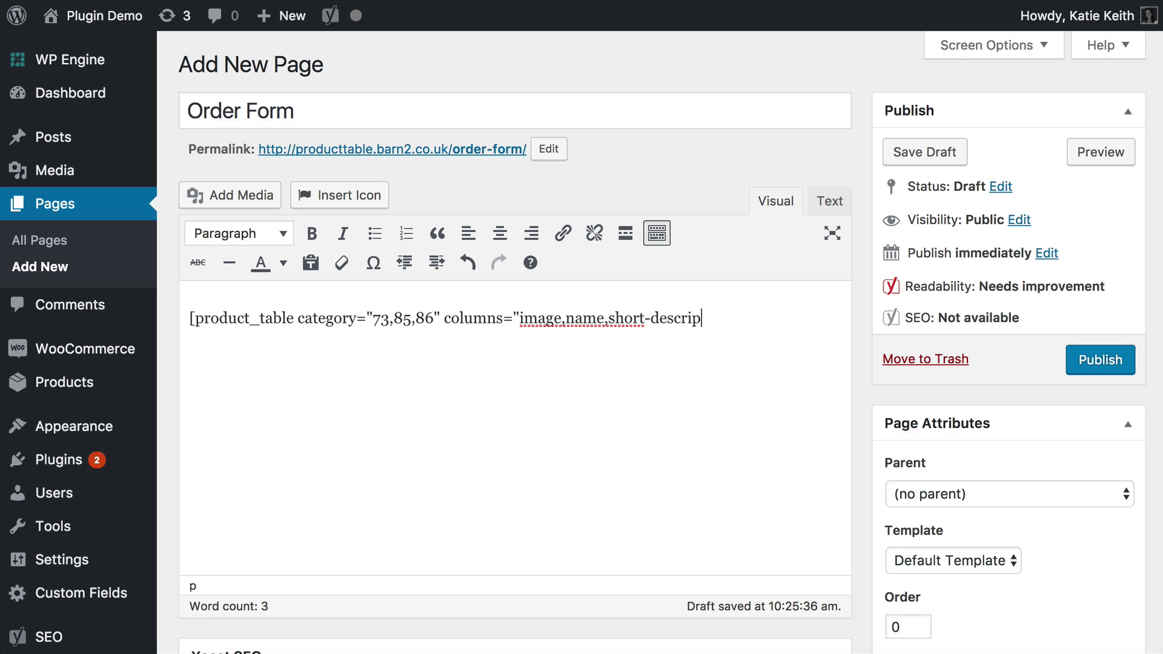
type("tion")
type(",categ")
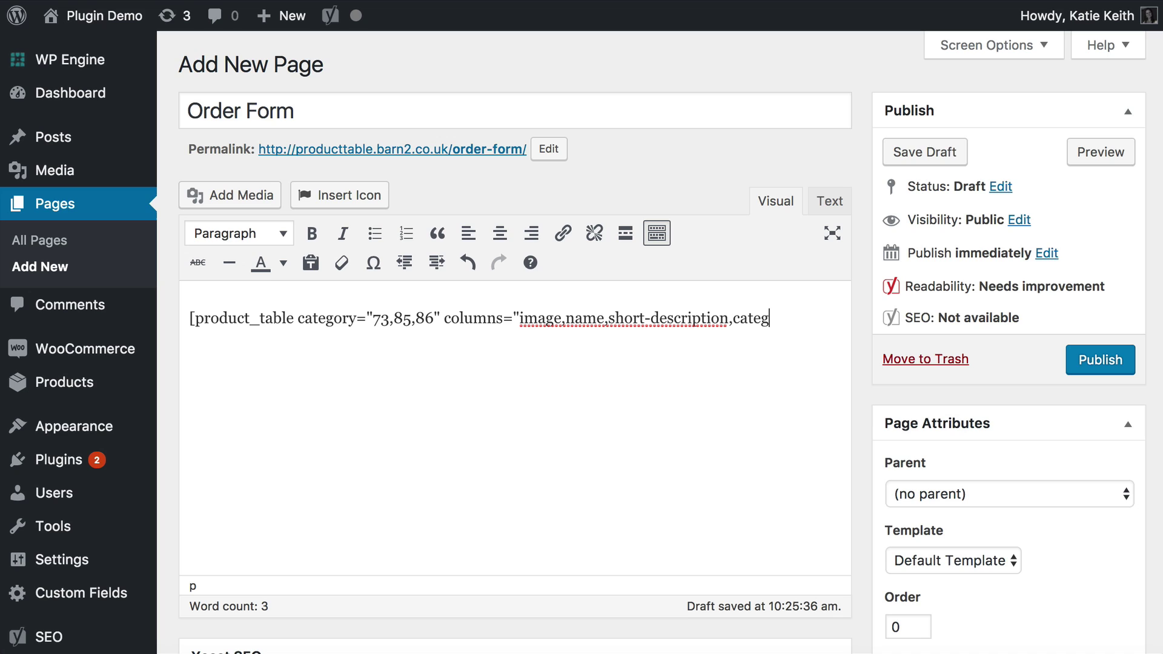
type("ories,price,a")
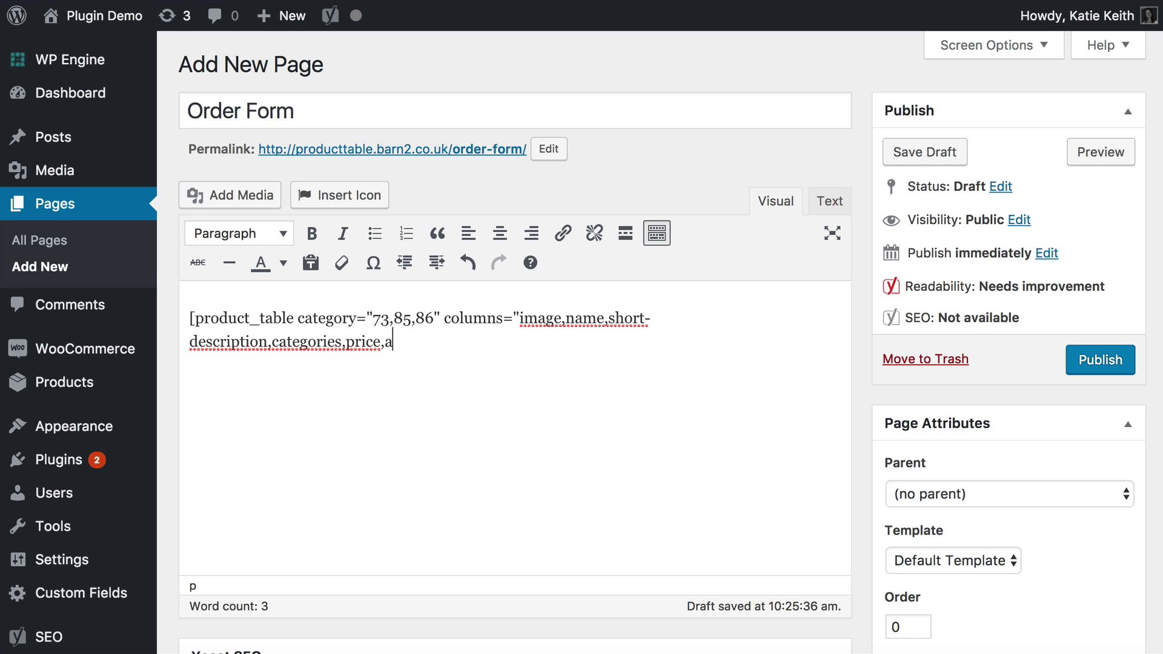
type("dd-yo-car")
key("BackSpace")
key("BackSpace")
key("BackSpace")
key("BackSpace")
key("BackSpace")
key("BackSpace")
type("tocart")
key("BackSpace")
key("BackSpace")
key("BackSpace")
key("BackSpace")
type("-cart")
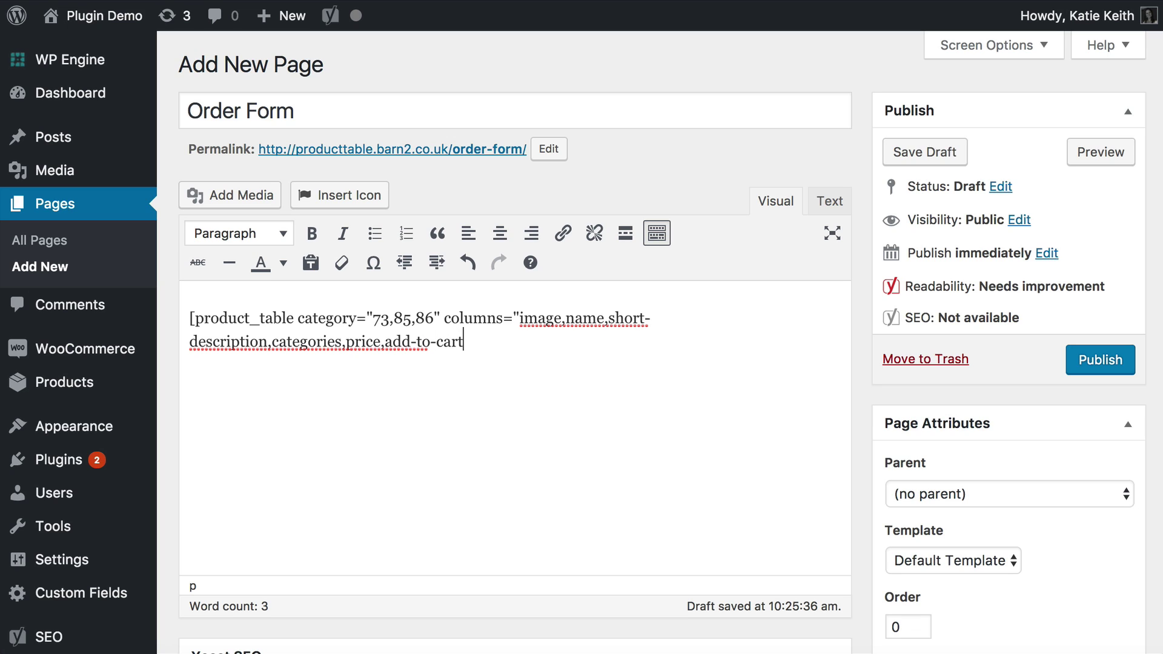
type("\"")
Close the shortcode with ], publish the Order Form page, and view it live.
type("]")
left_click(1094, 361)
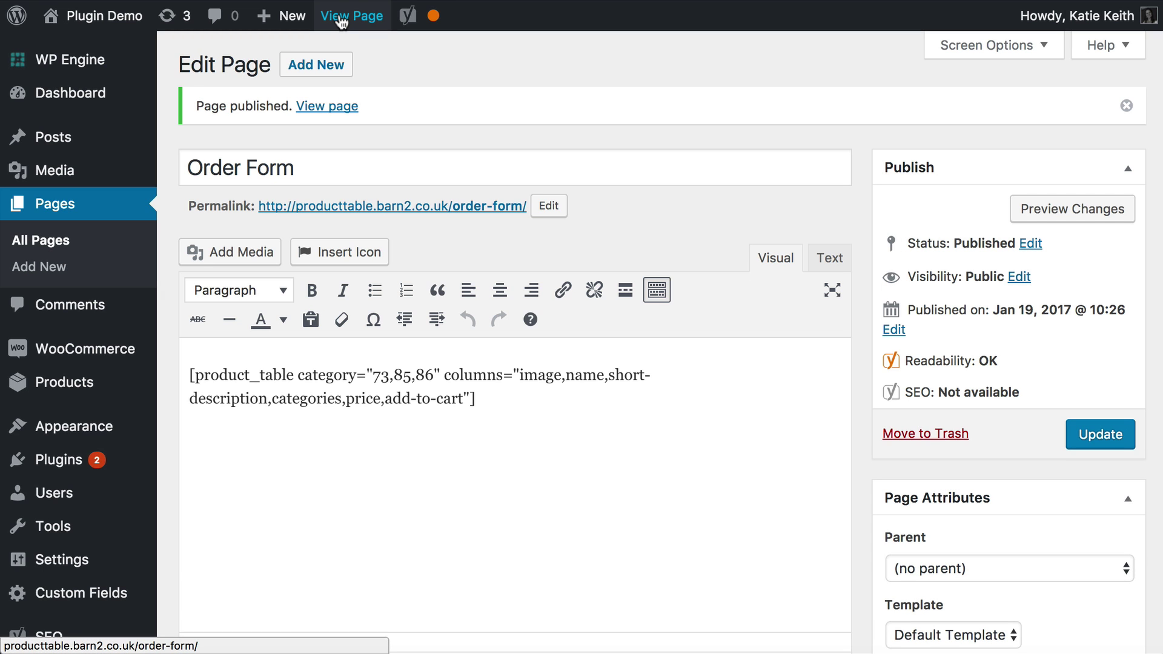
left_click(342, 18)
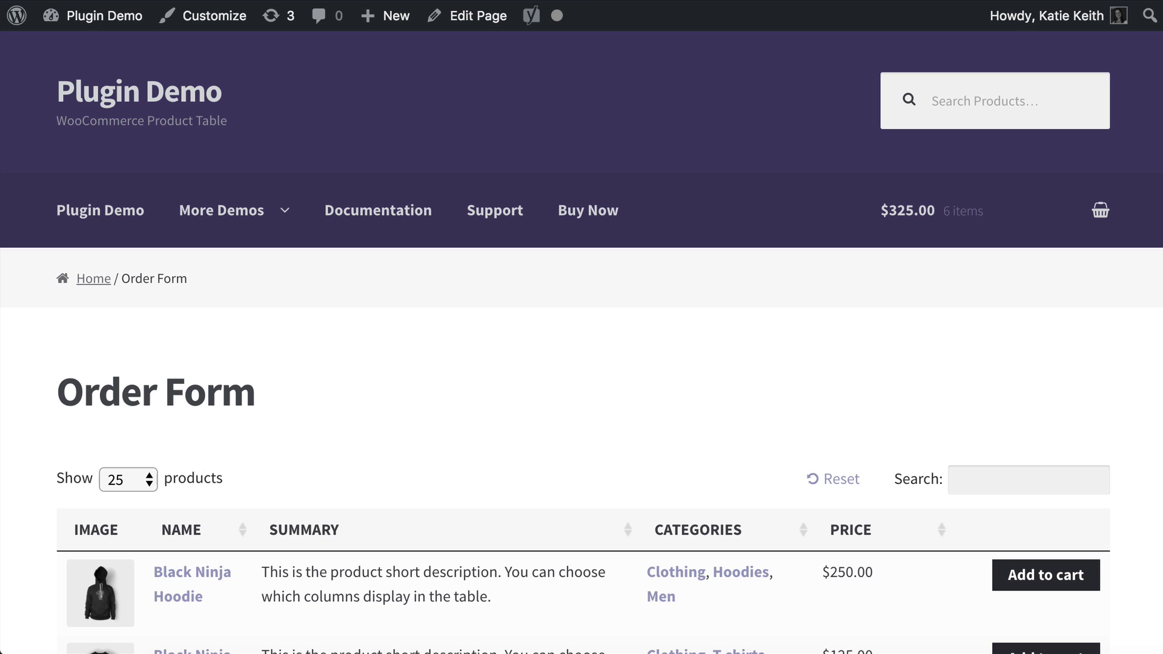
Choose 10 in the product table's Show products dropdown.
scroll(599, 333, "down", 7)
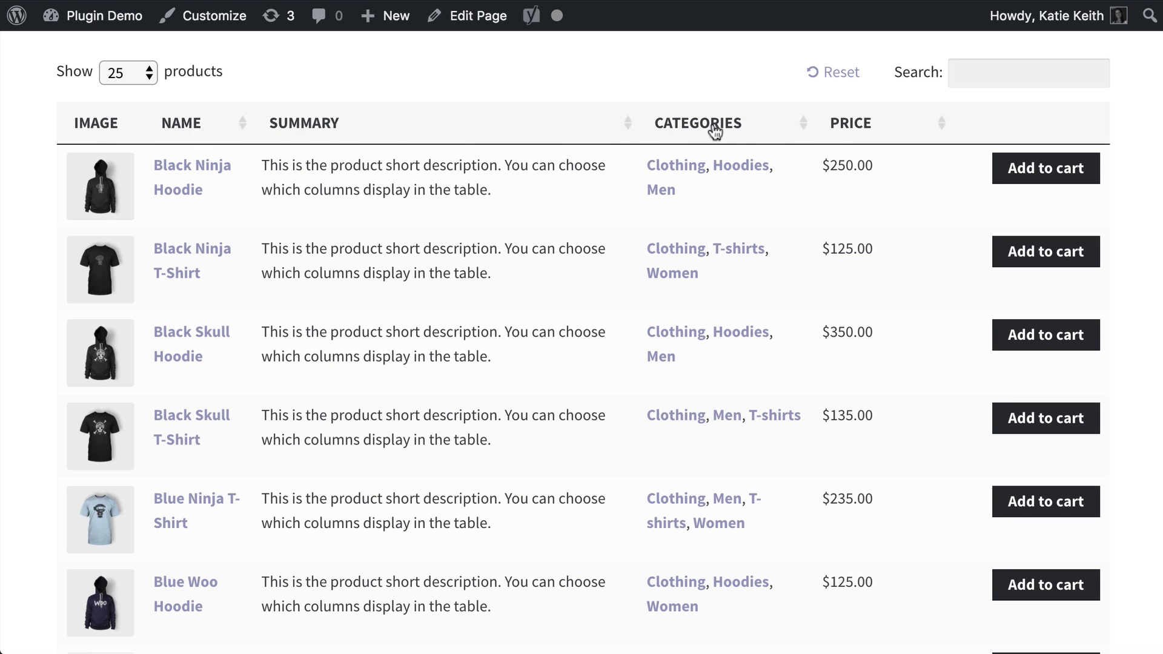
left_click(144, 76)
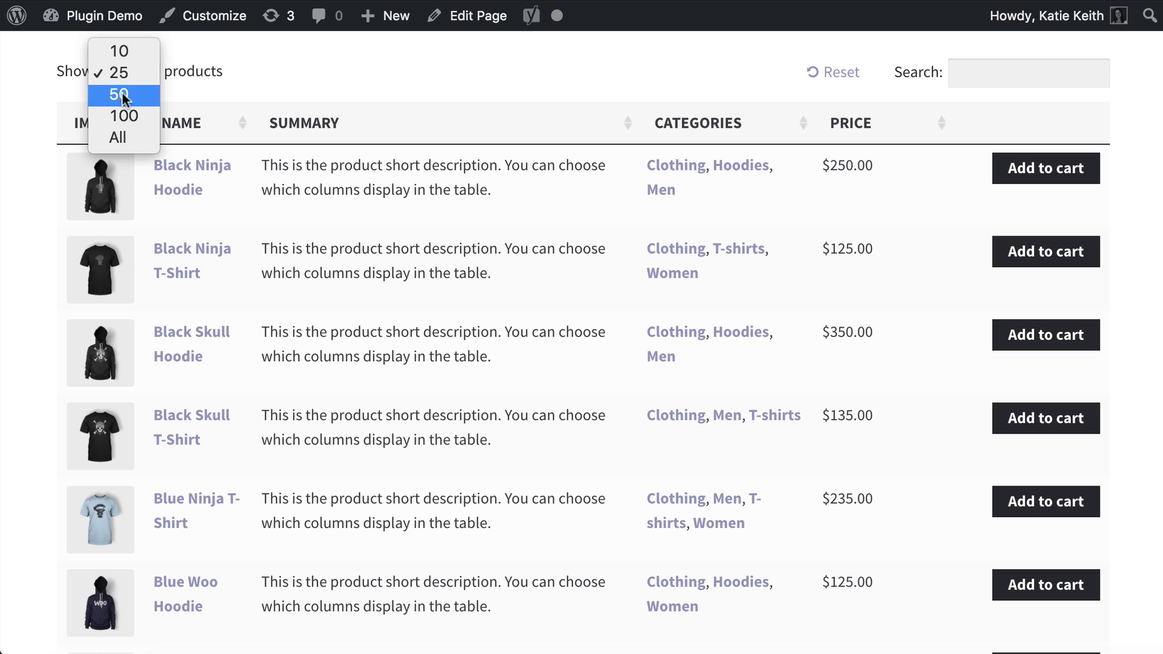
left_click(134, 50)
scroll(449, 306, "down", 3)
scroll(455, 306, "down", 2)
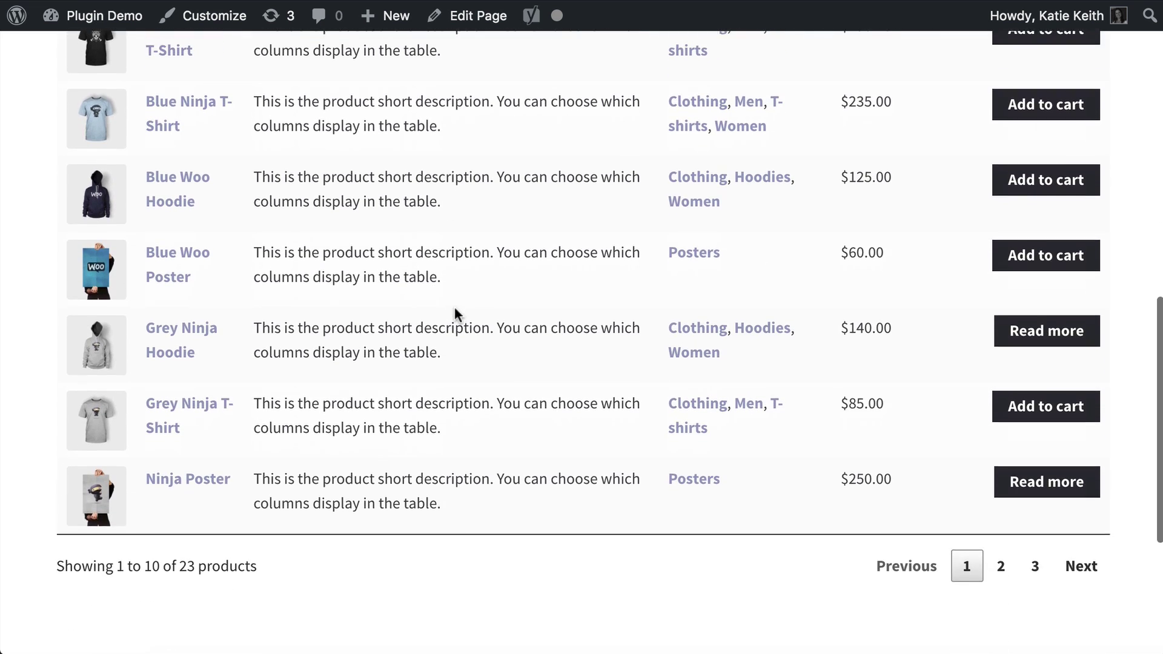
scroll(454, 307, "up", 6)
left_click(144, 188)
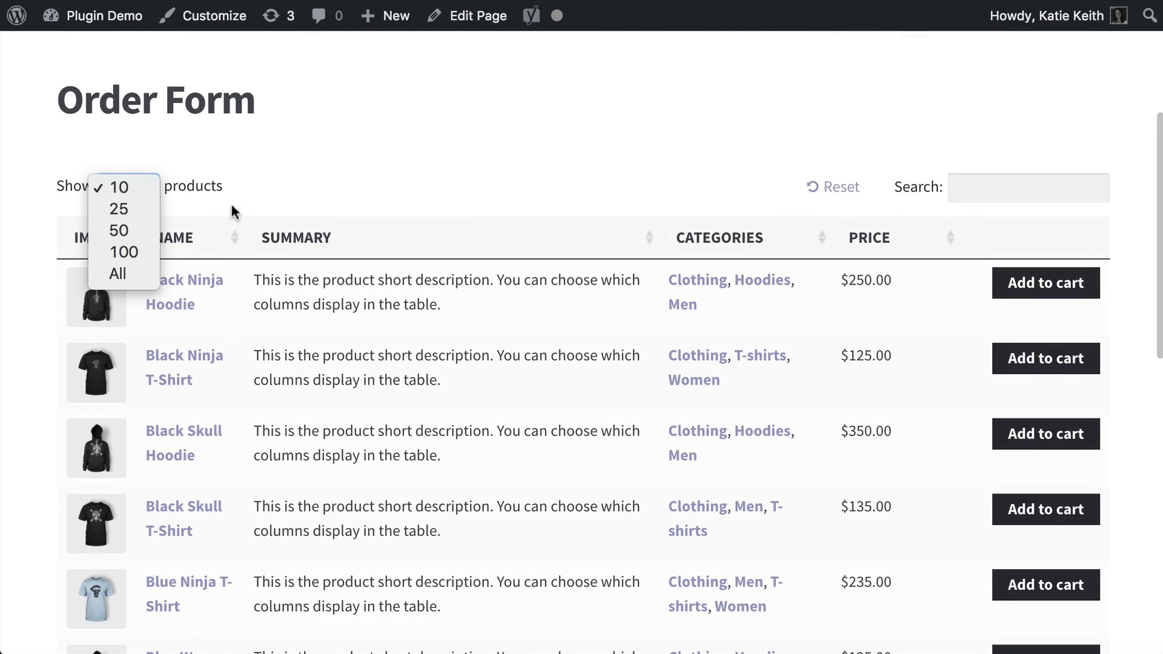
left_click(339, 200)
scroll(545, 226, "down", 3)
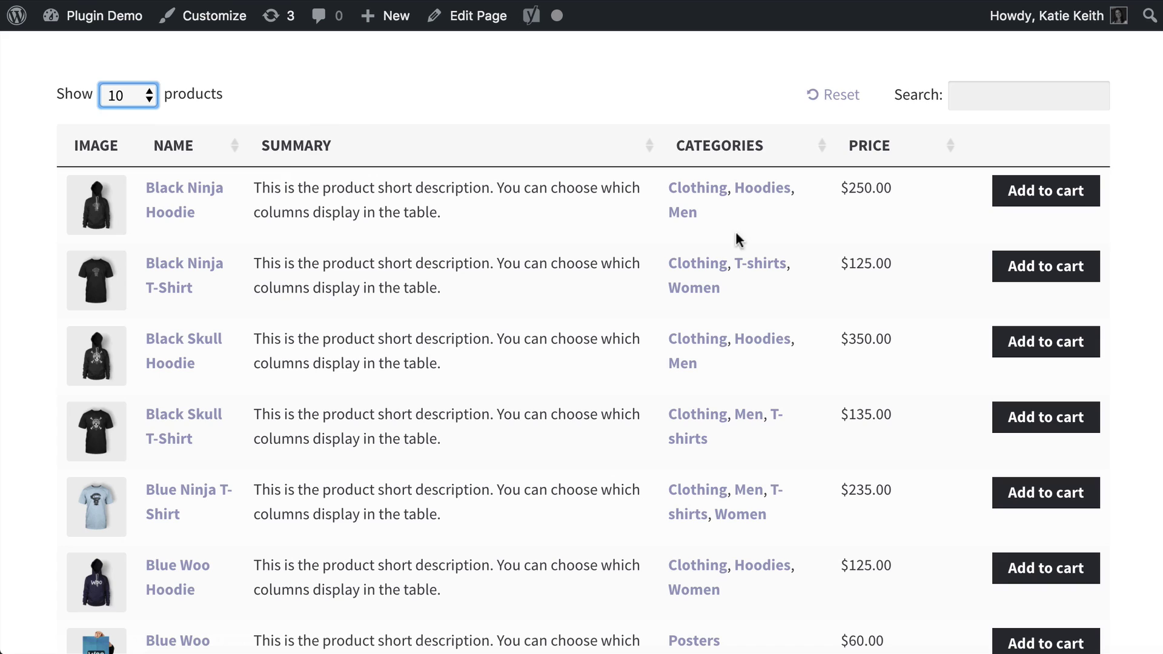
left_click(330, 106)
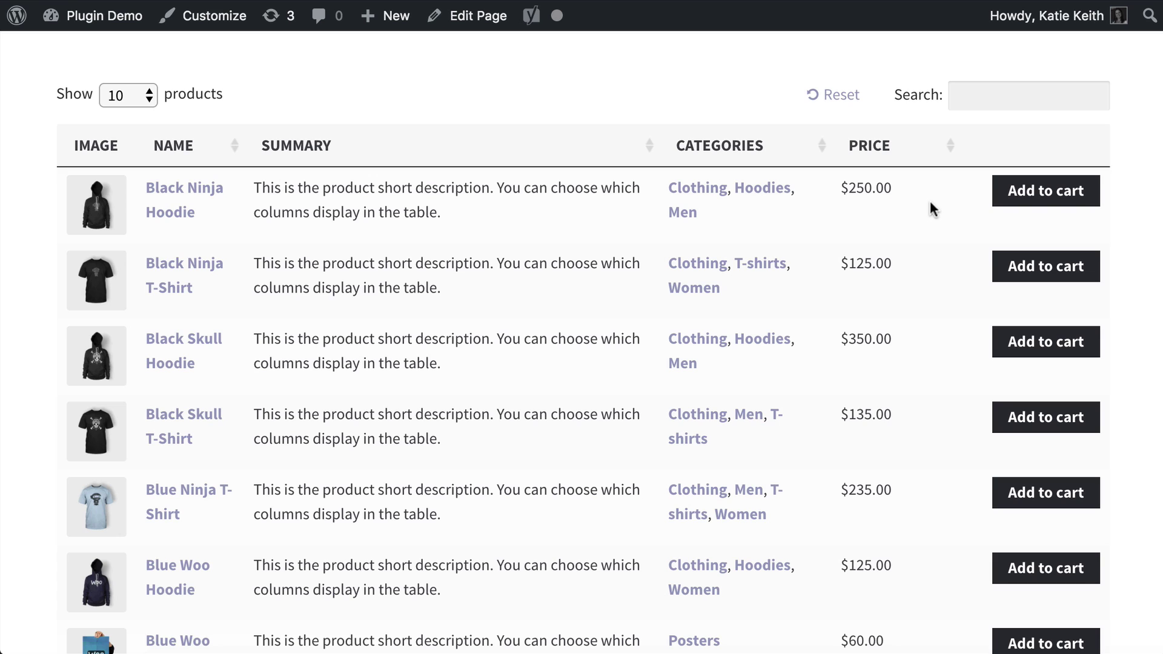
left_click(181, 193)
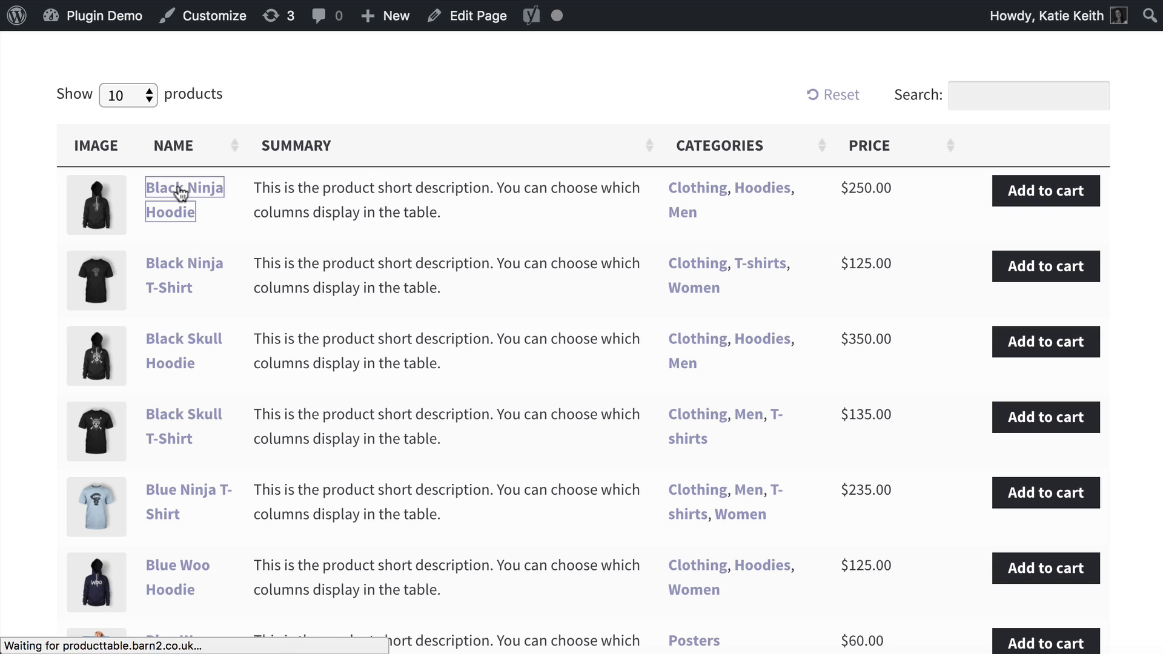
scroll(818, 378, "down", 6)
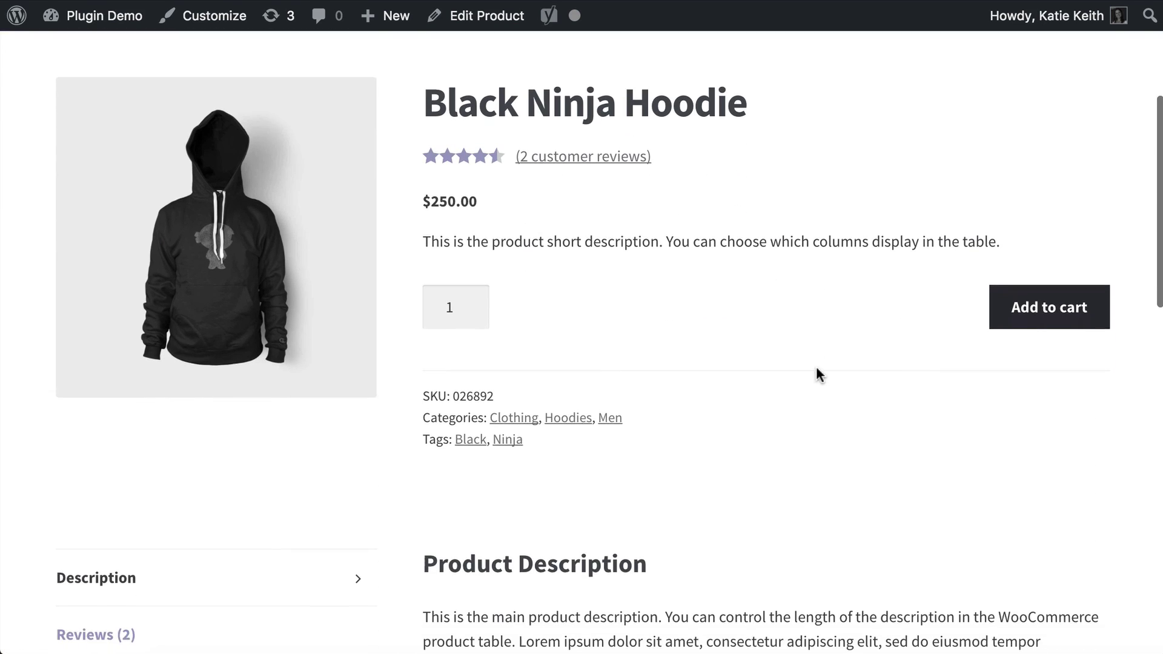
key("super+bracketleft")
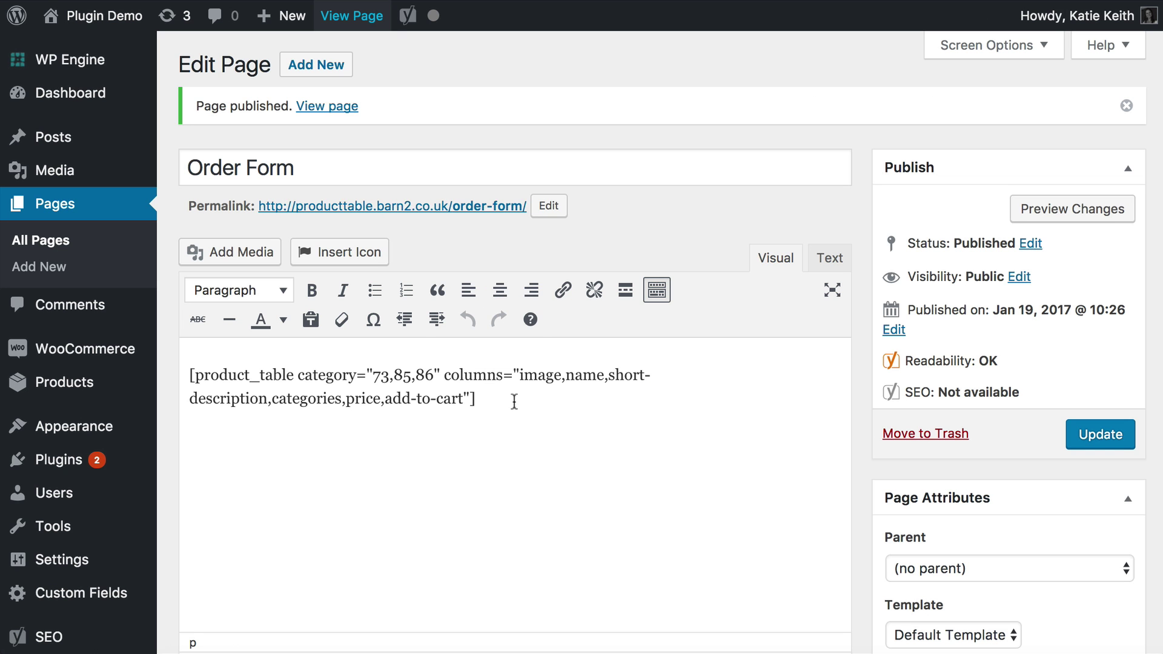
Insert show_quantity="true" before the shortcode's closing bracket.
left_click_drag(515, 399, 161, 370)
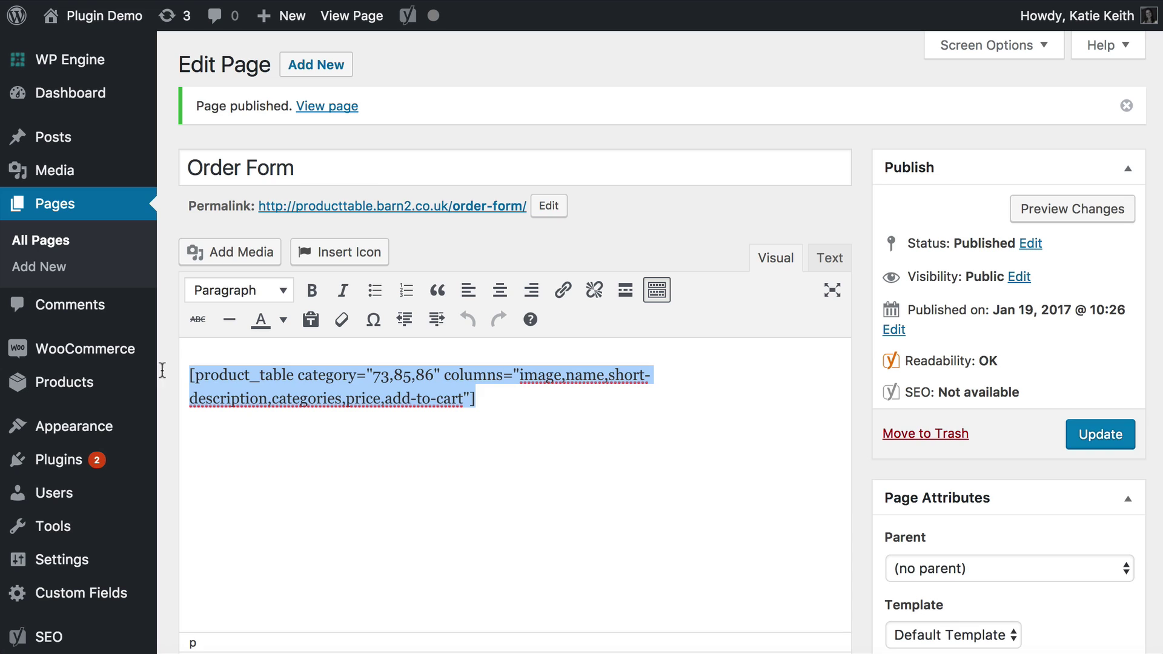
left_click(467, 397)
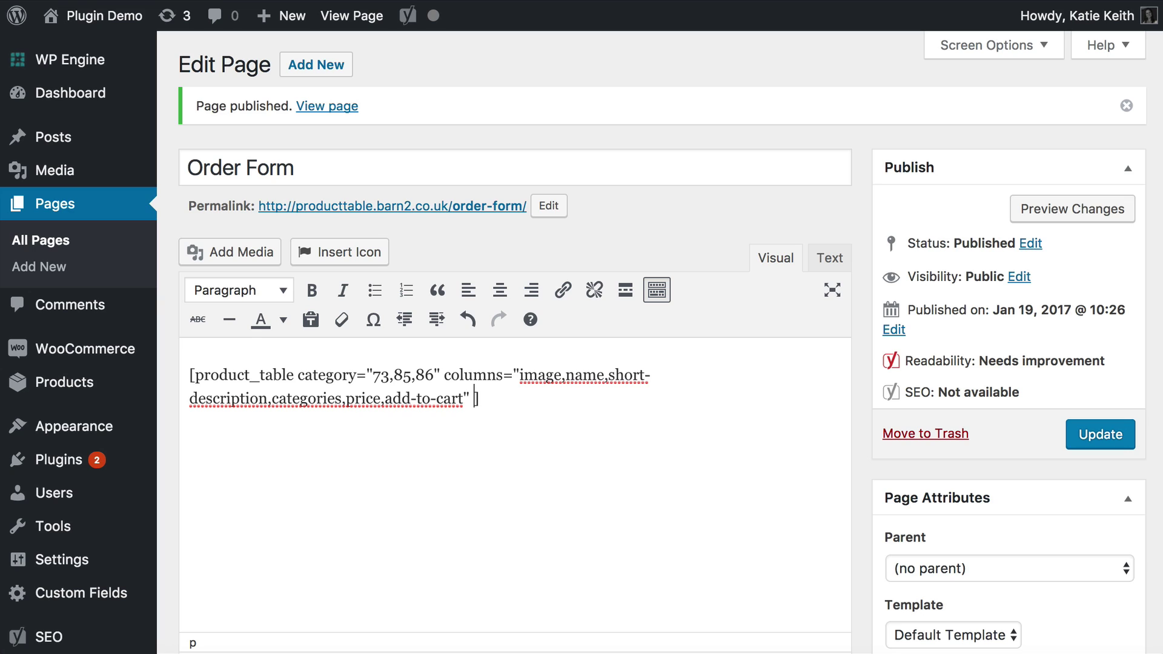
type("show_quantity")
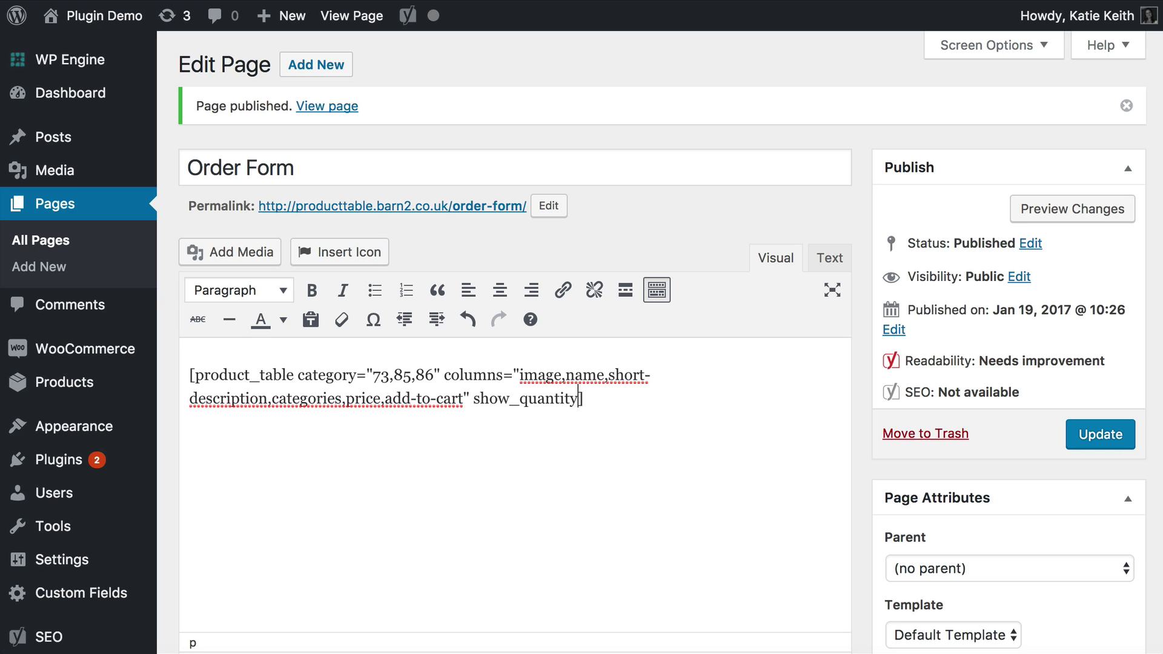
type("=?\"")
key("BackSpace")
key("BackSpace")
type("\"true\"")
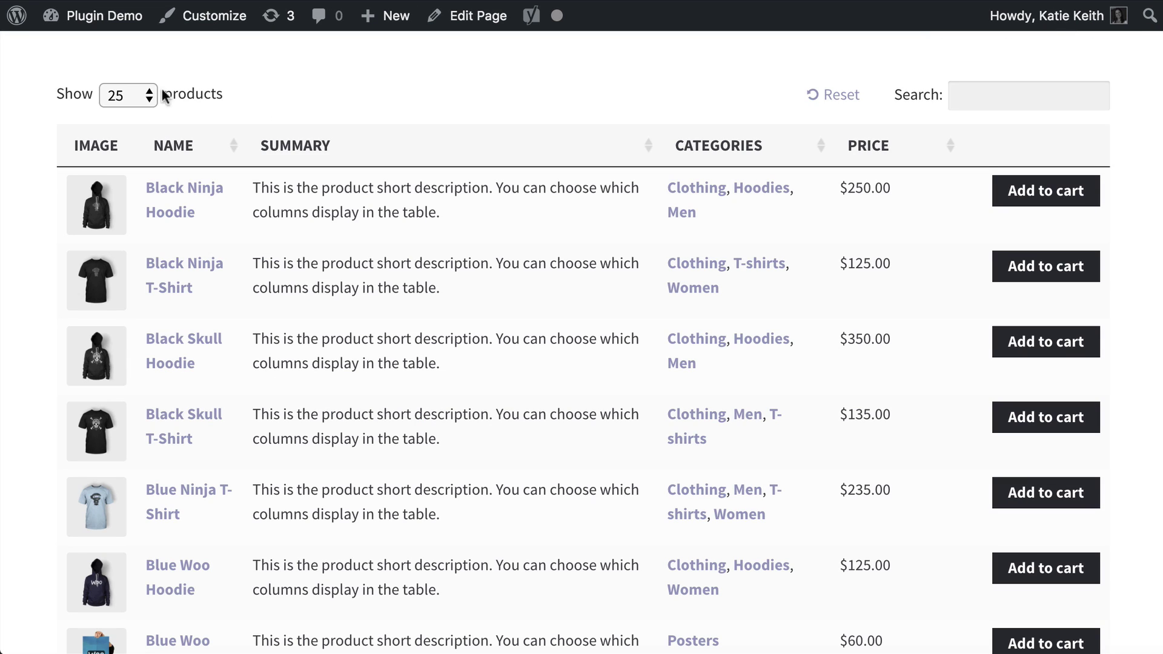
Glance at the Show products dropdown, then type filters="true" into the shortcode.
left_click(129, 99)
left_click(209, 103)
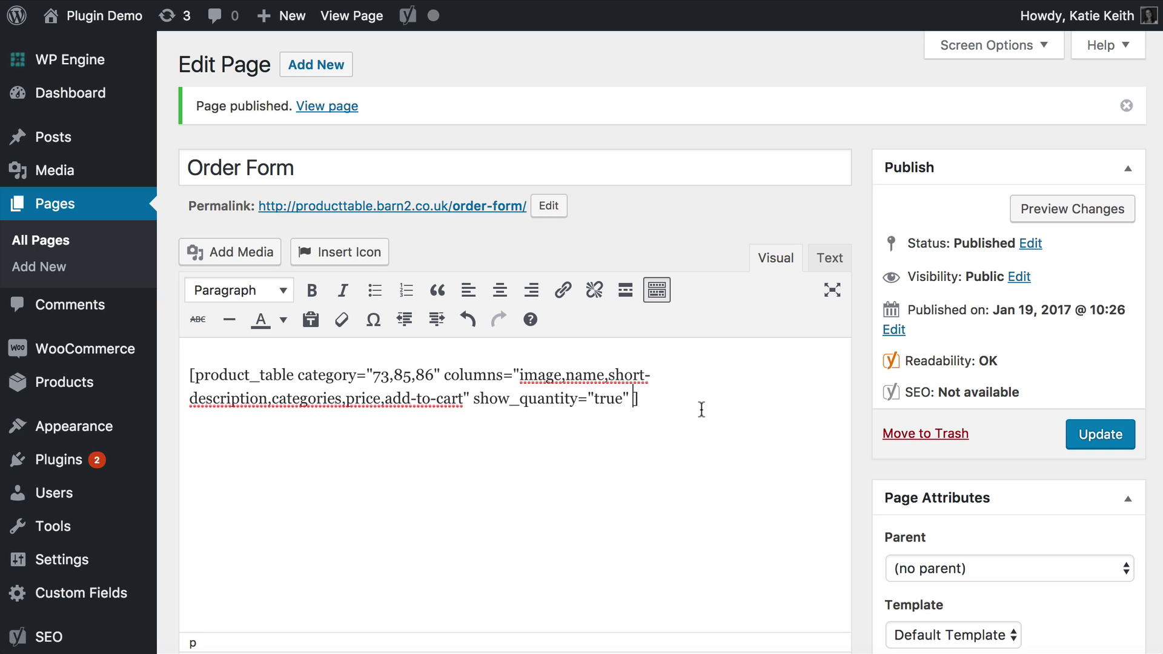
type("filters=")
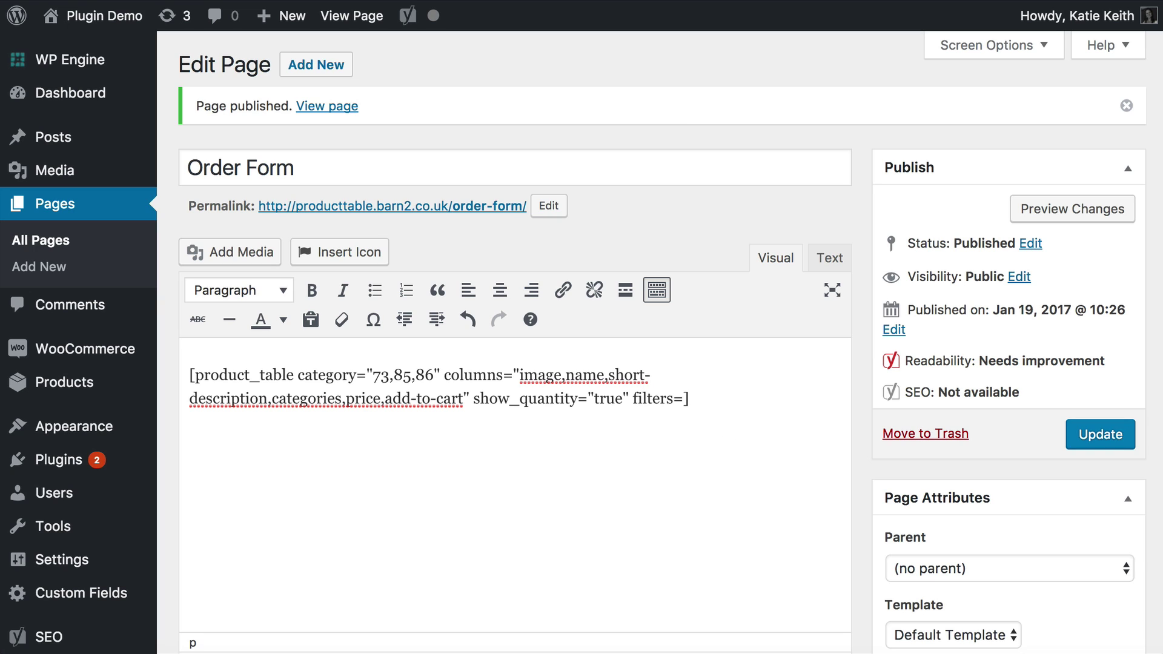
type("\"true\"")
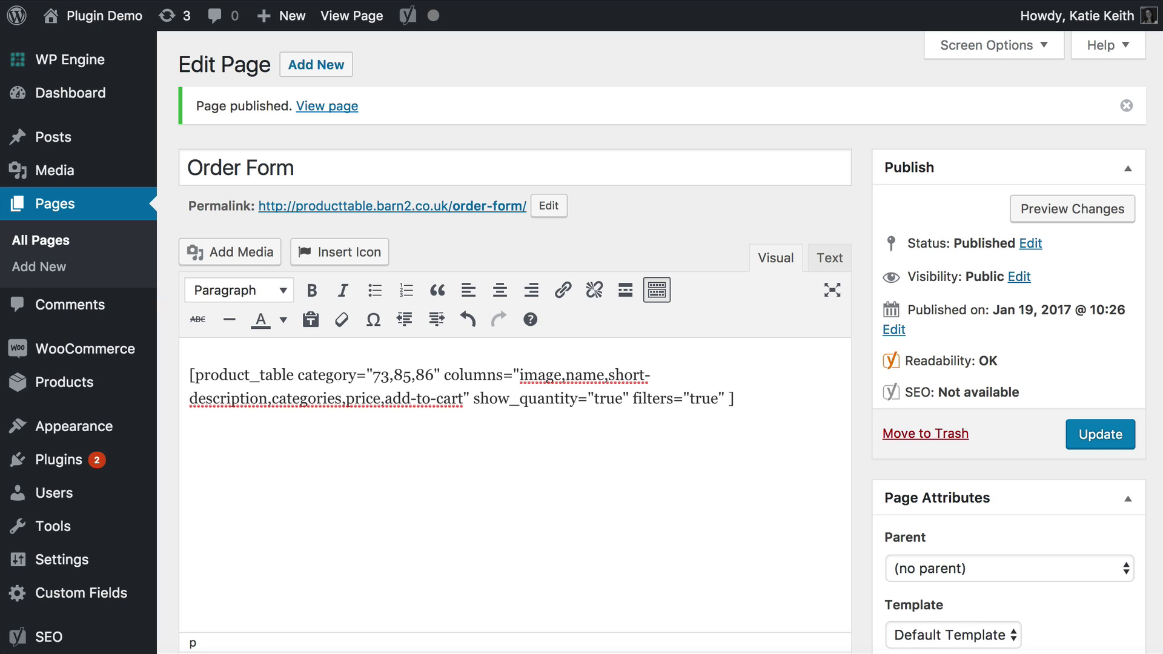
Add links="none" before the closing bracket and update the Order Form page.
left_click(720, 392)
type("links")
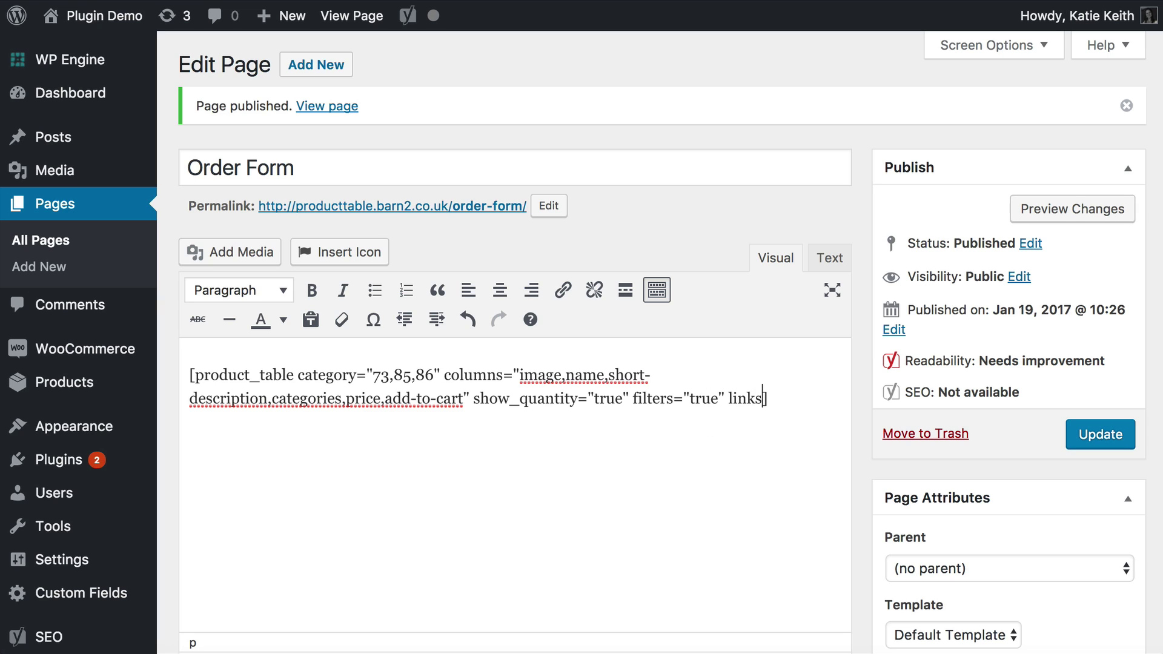
type("=\"none\"")
left_click(1090, 434)
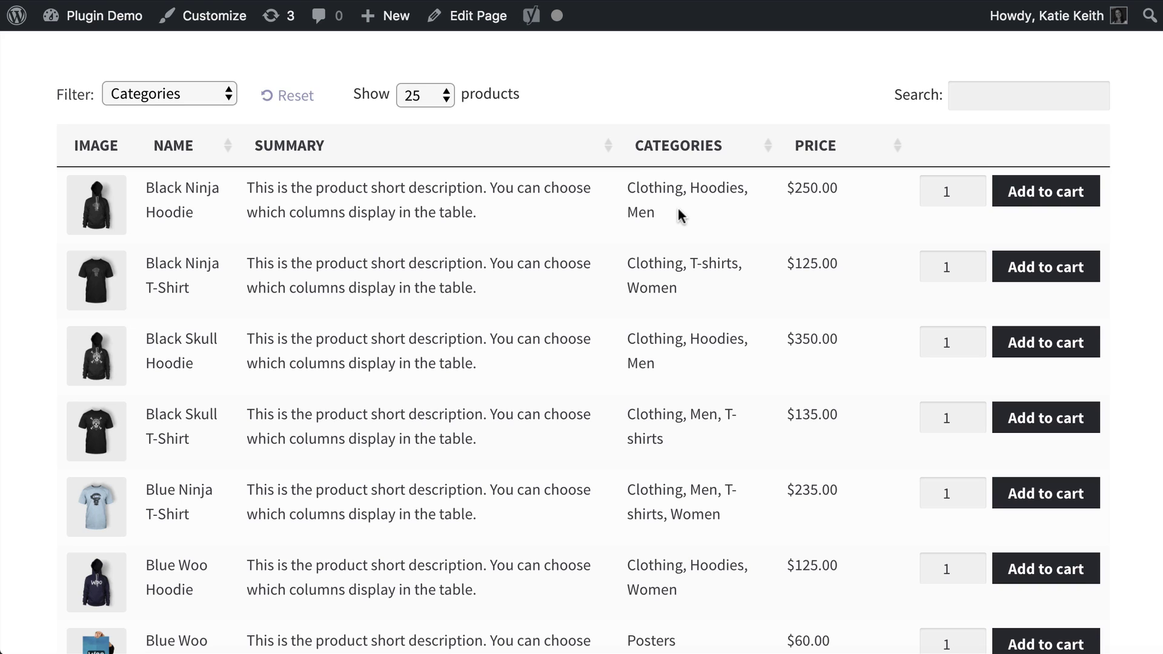
Inspect a row's category text and the new Categories filter dropdown on the live table.
left_click_drag(679, 213, 624, 180)
left_click(624, 180)
left_click_drag(61, 95, 171, 100)
left_click(172, 100)
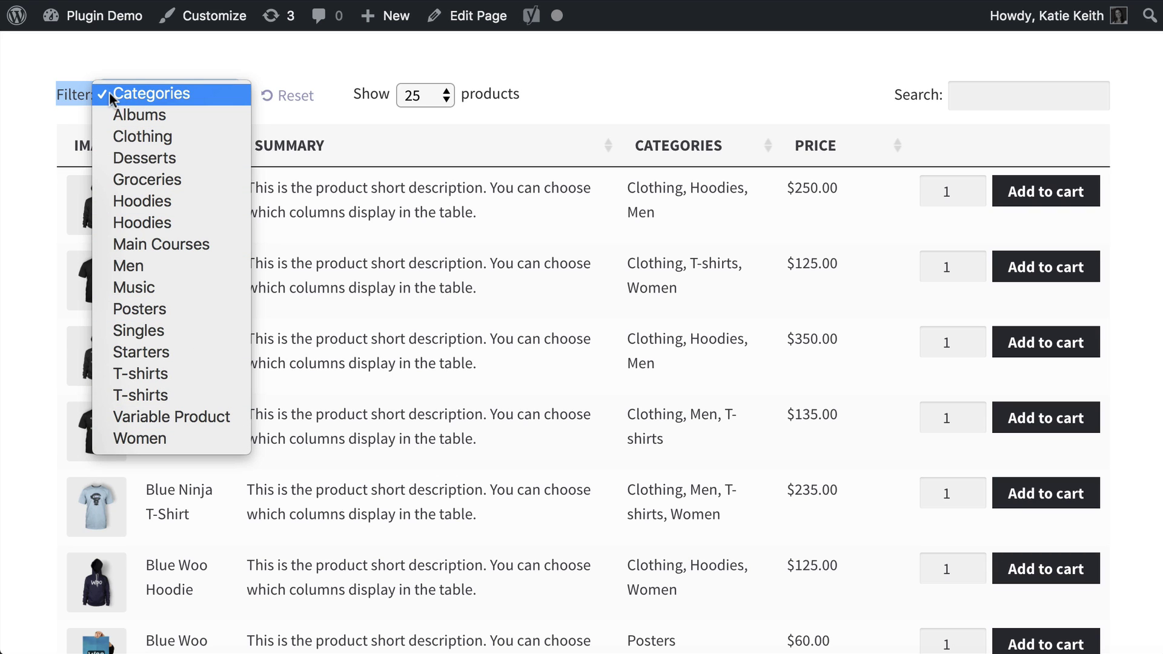
left_click(90, 100)
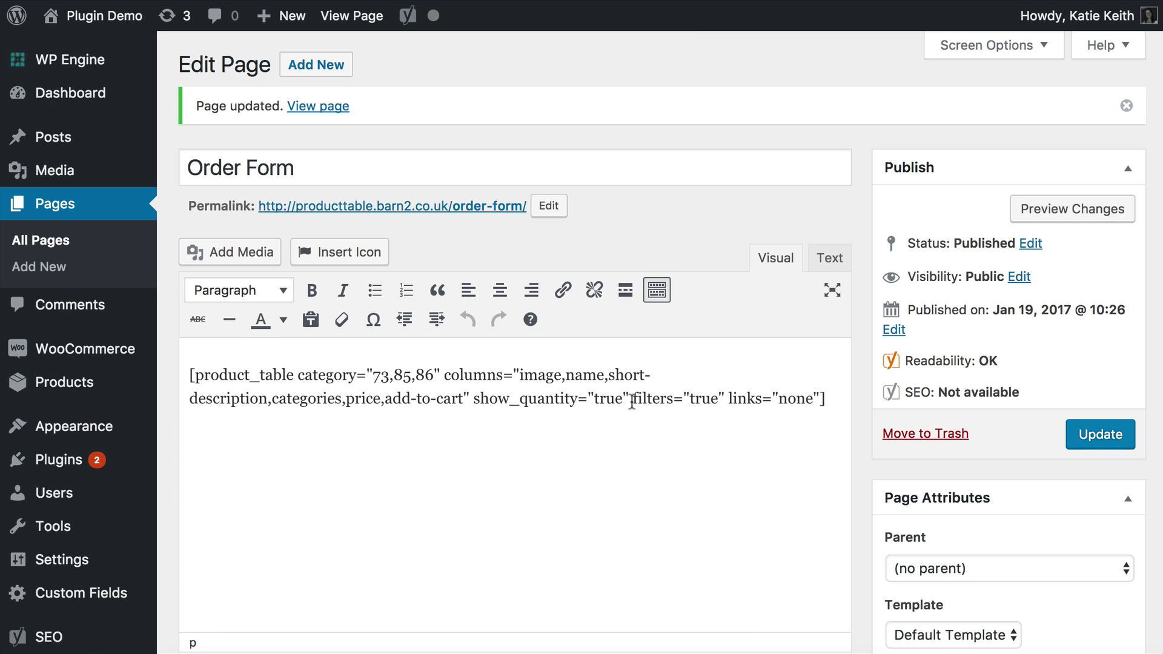
Replace none with categories in the shortcode's links option, making links="categories", and update the page.
left_click_drag(631, 401, 727, 403)
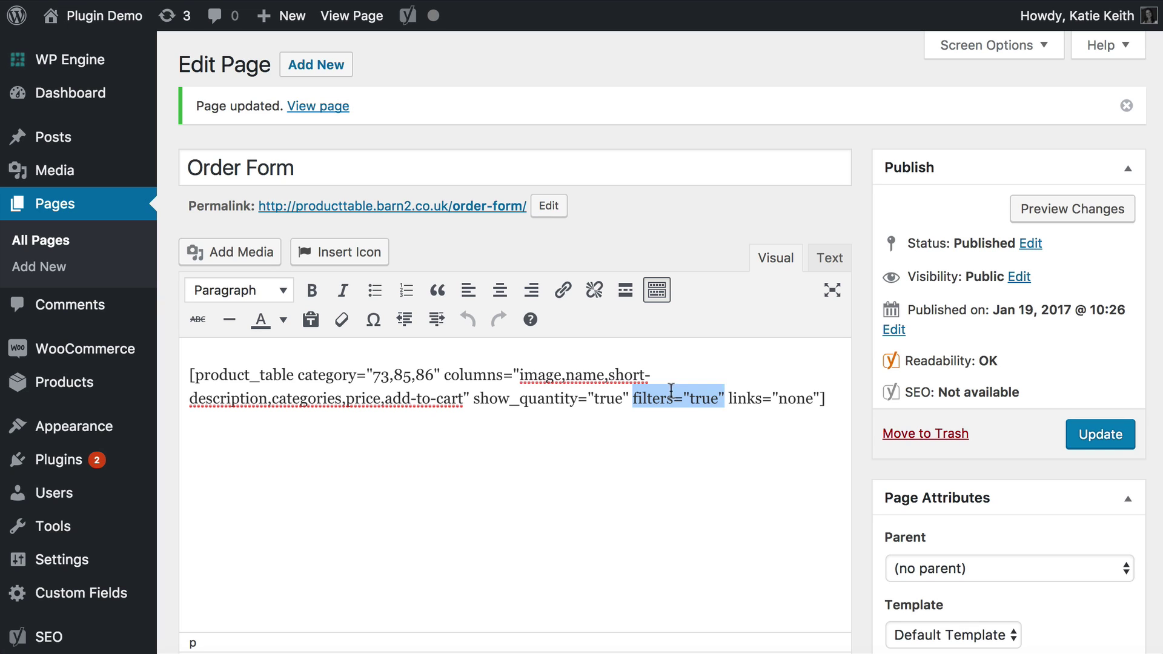
left_click(701, 400)
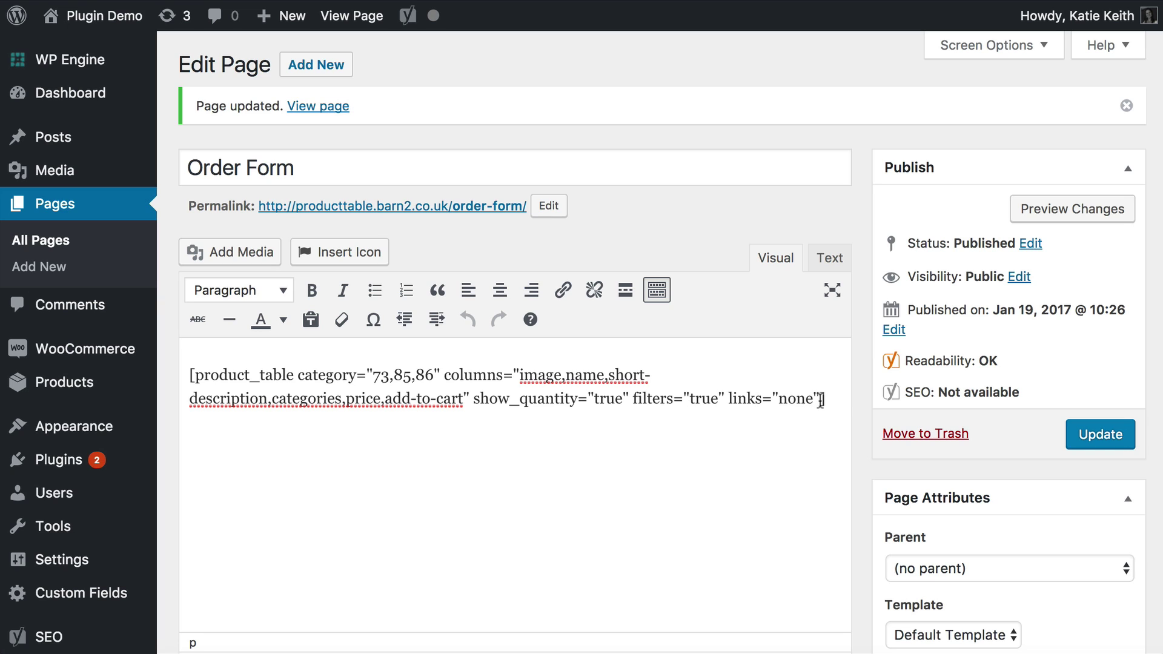
left_click_drag(814, 400, 779, 404)
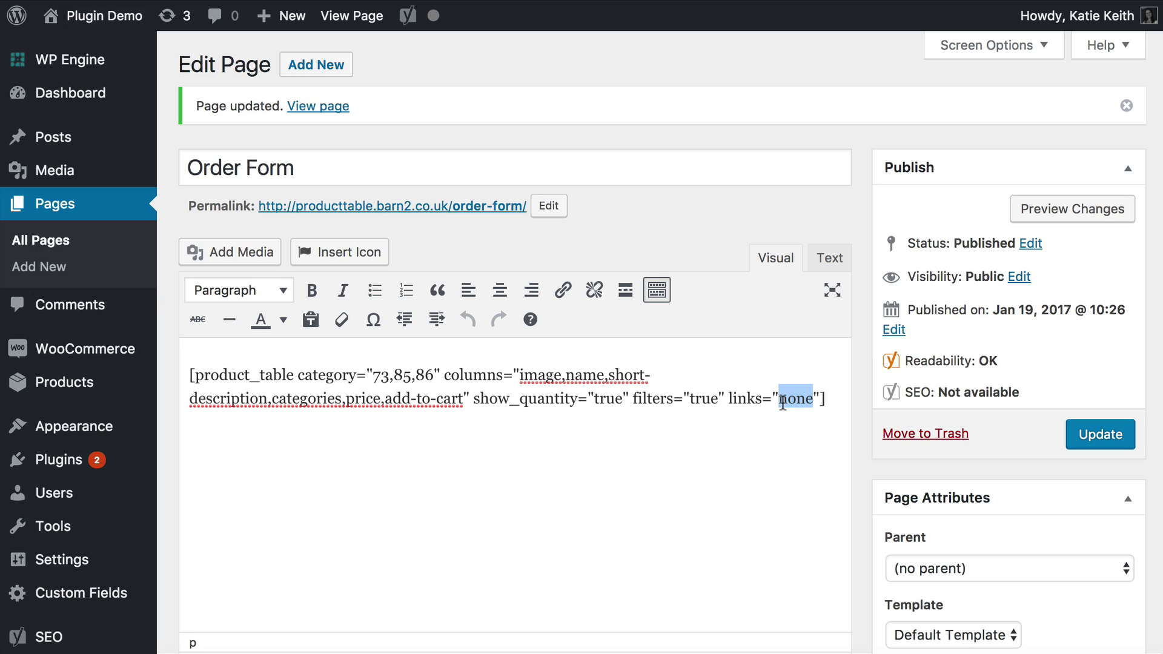
type("categories")
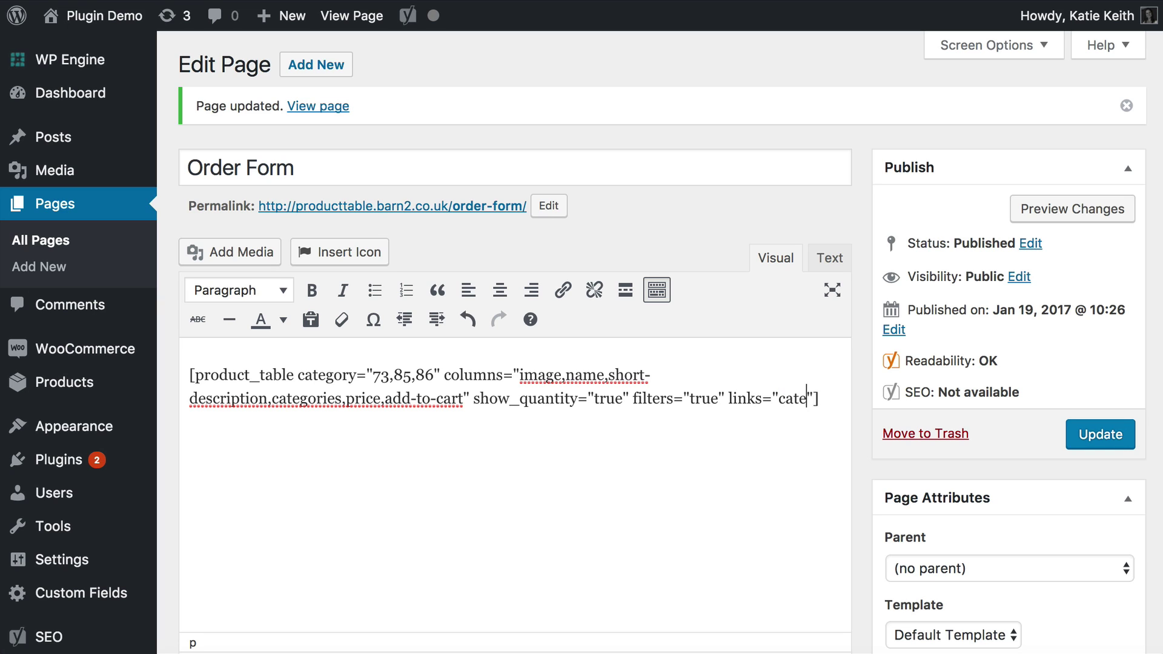
left_click(1086, 439)
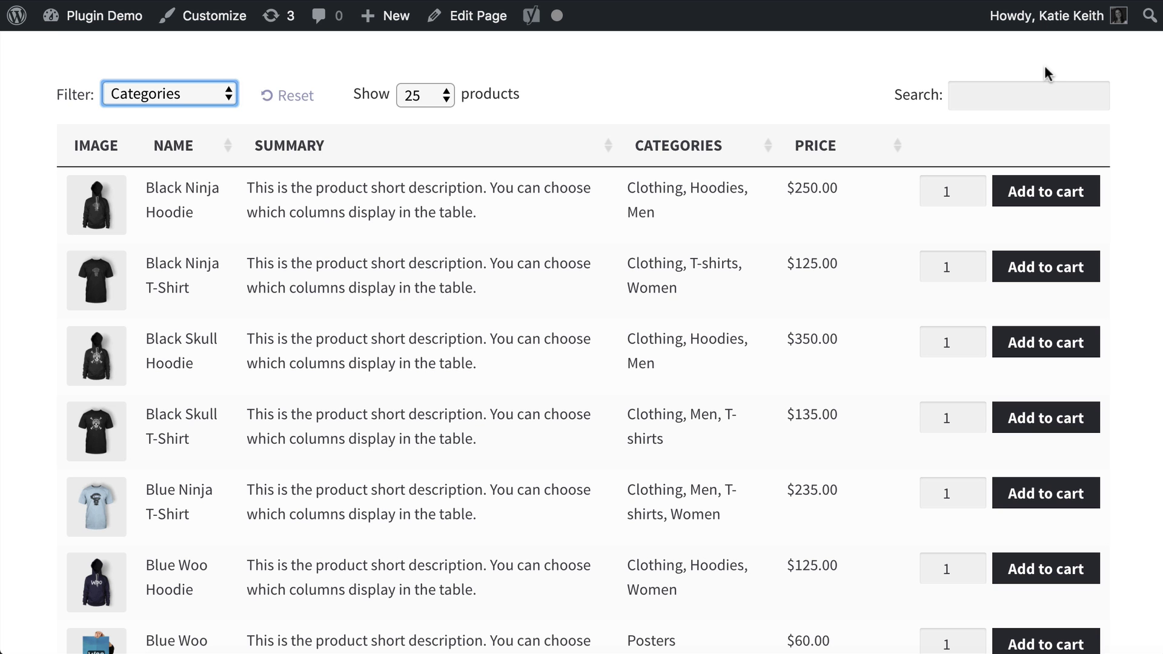
Reload the order table and test the Hoodies, T-shirts and Clothing category links, ending filtered to Clothing.
key("super+r")
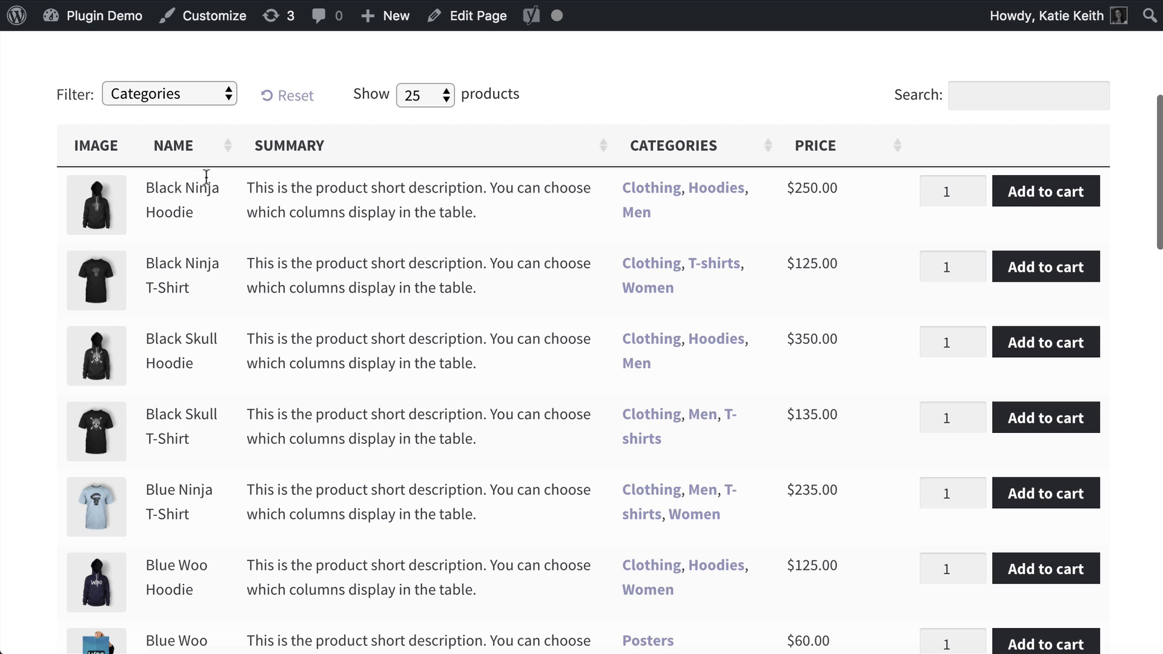
left_click(718, 189)
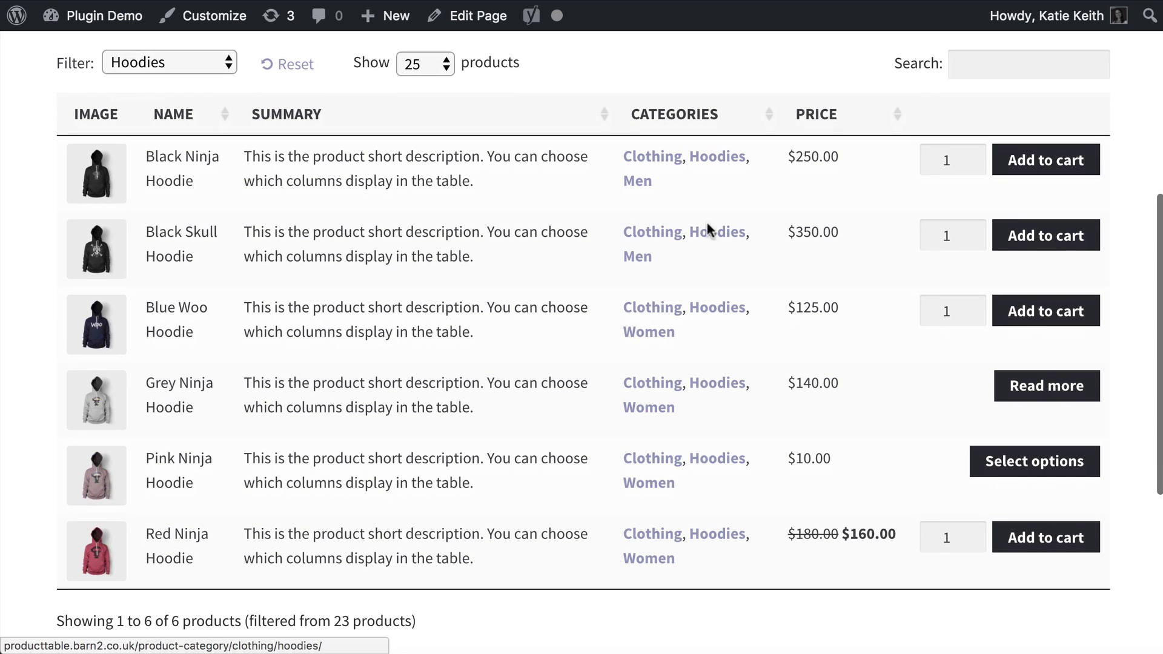
left_click(660, 384)
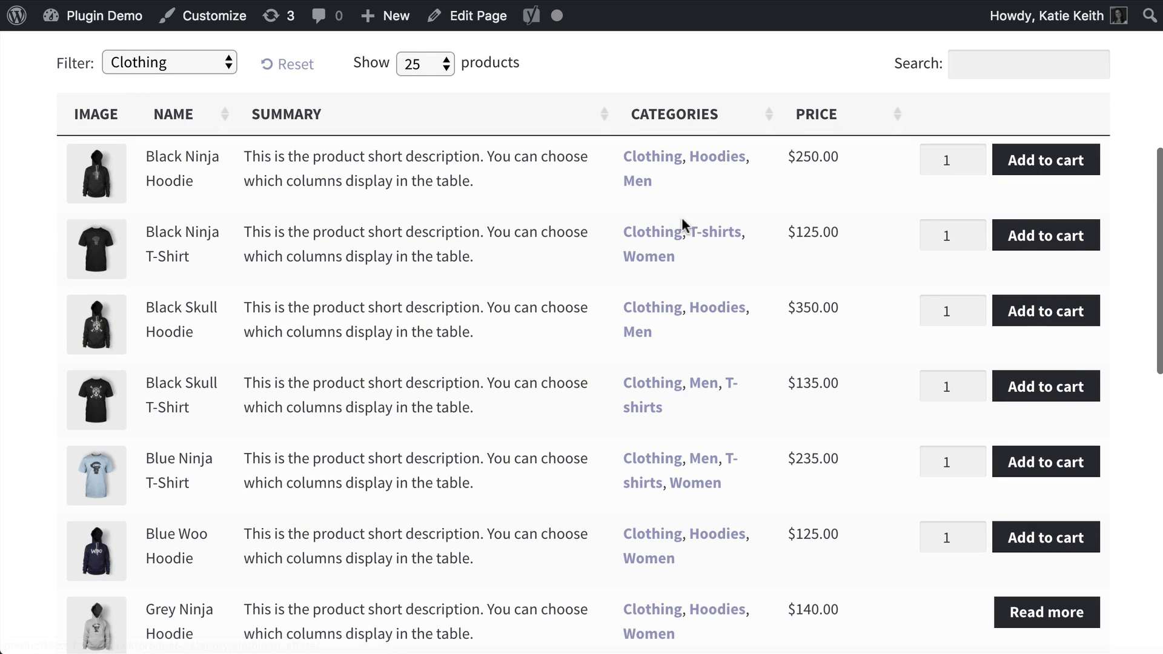
left_click(703, 234)
left_click(660, 156)
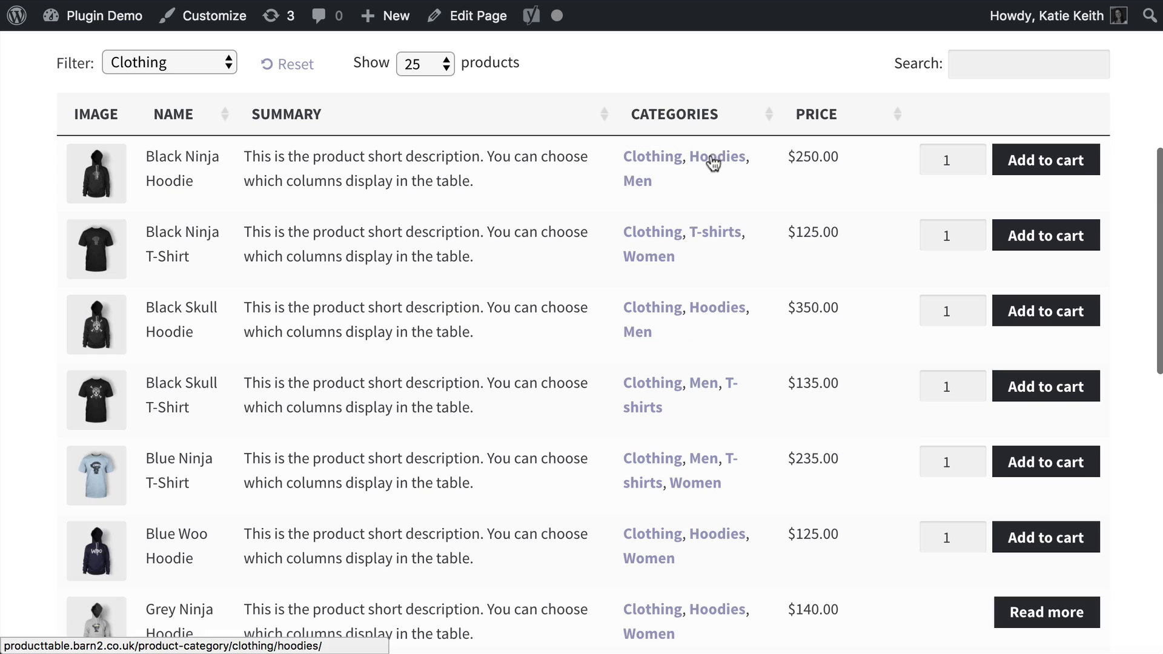
left_click(715, 157)
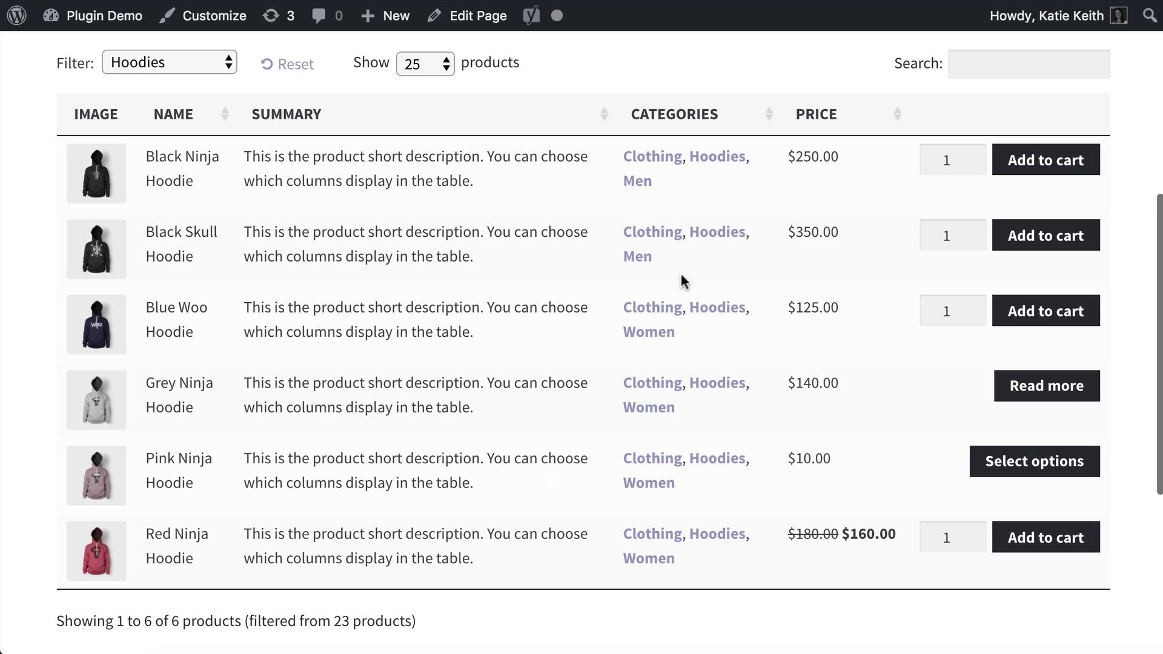
left_click(662, 239)
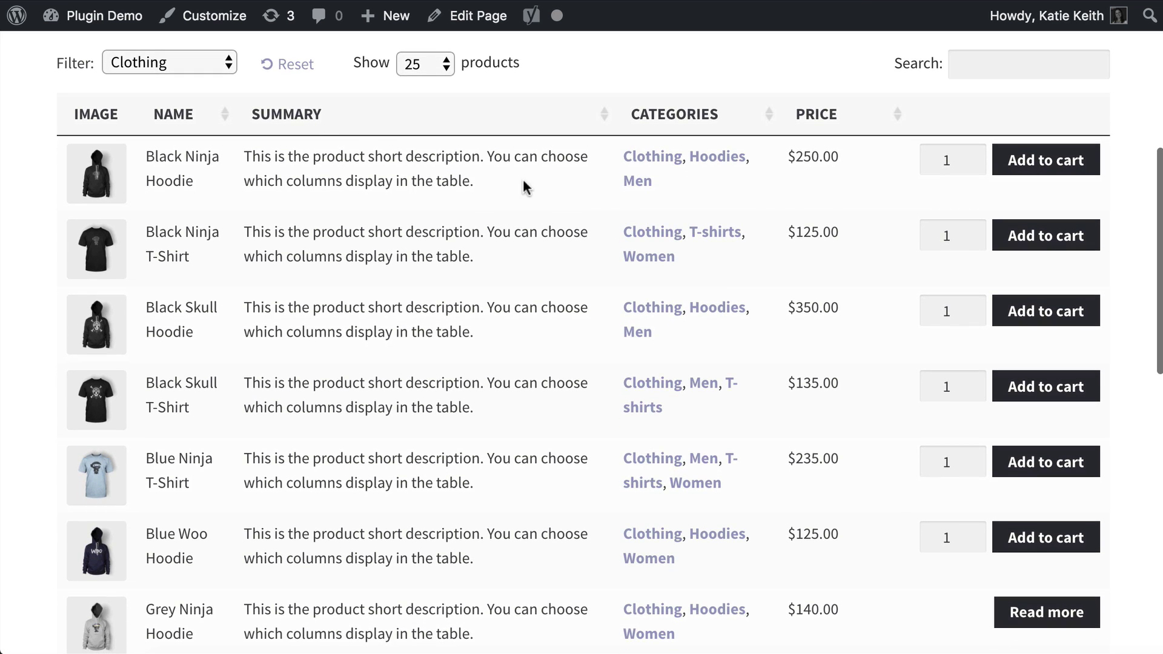
left_click_drag(524, 184, 162, 152)
left_click(162, 152)
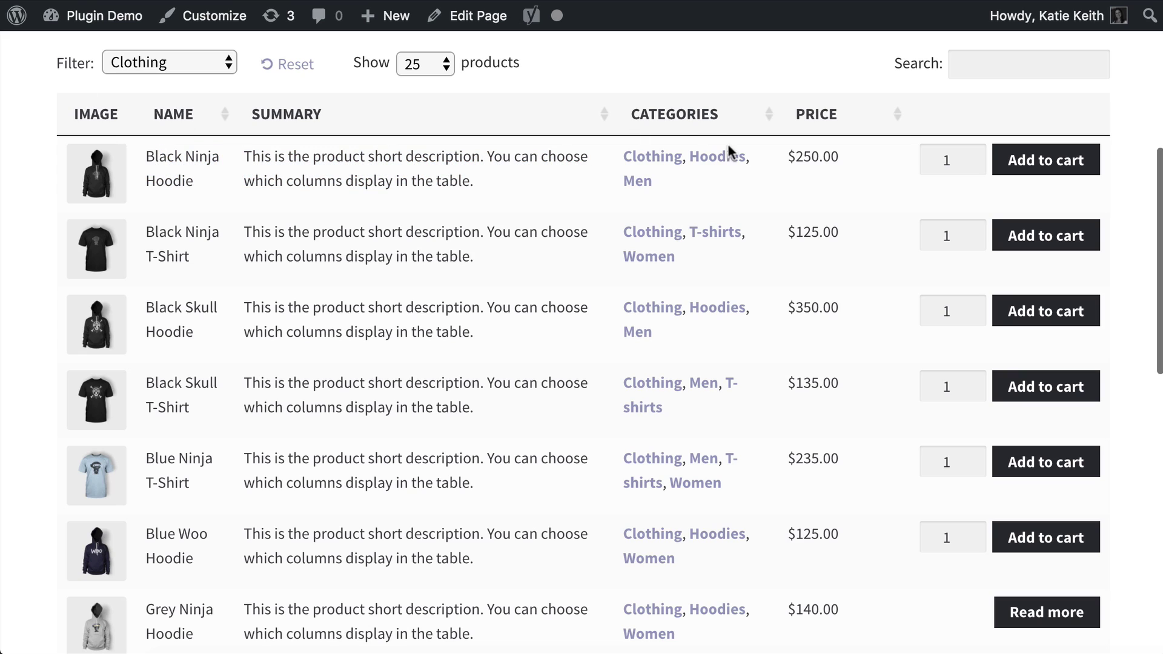